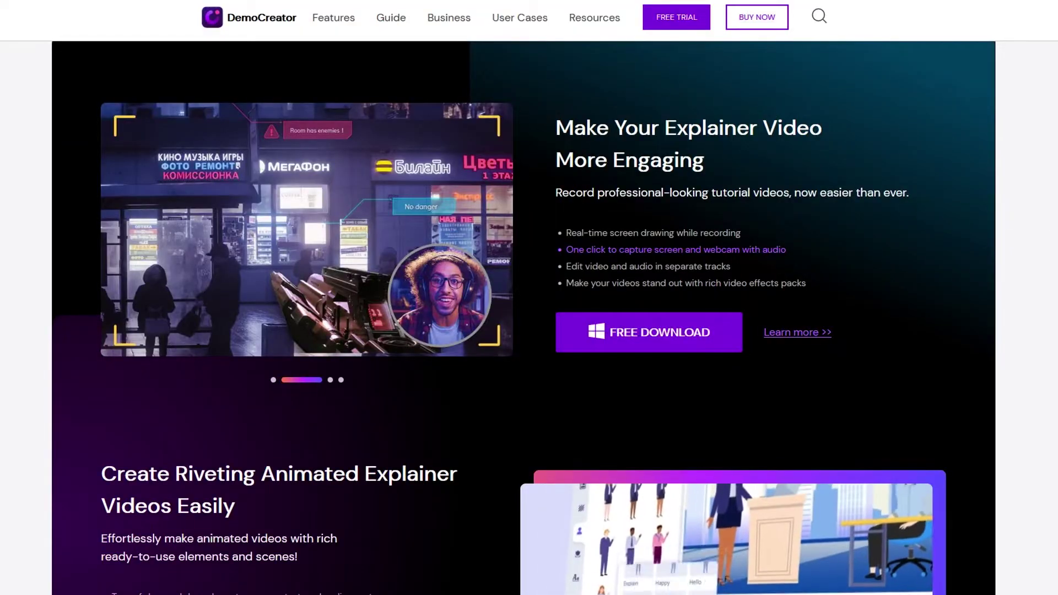
# Download and save the DemoCreator free trial installer democreator_setup_full7743.exe.
pyautogui.scroll(1, 525, 233)
pyautogui.scroll(10, 529, 317)
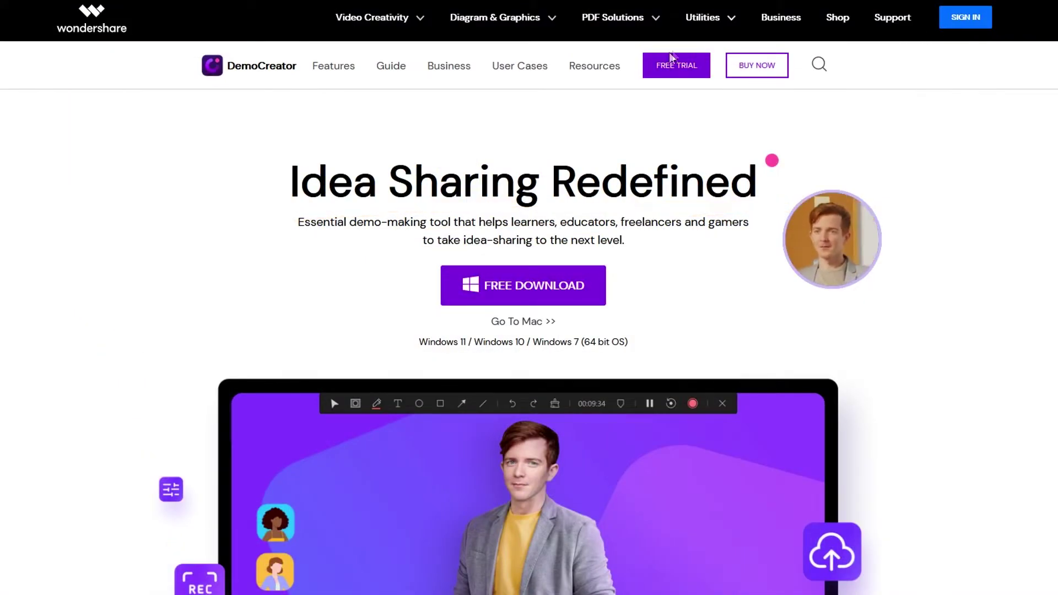
pyautogui.click(663, 69)
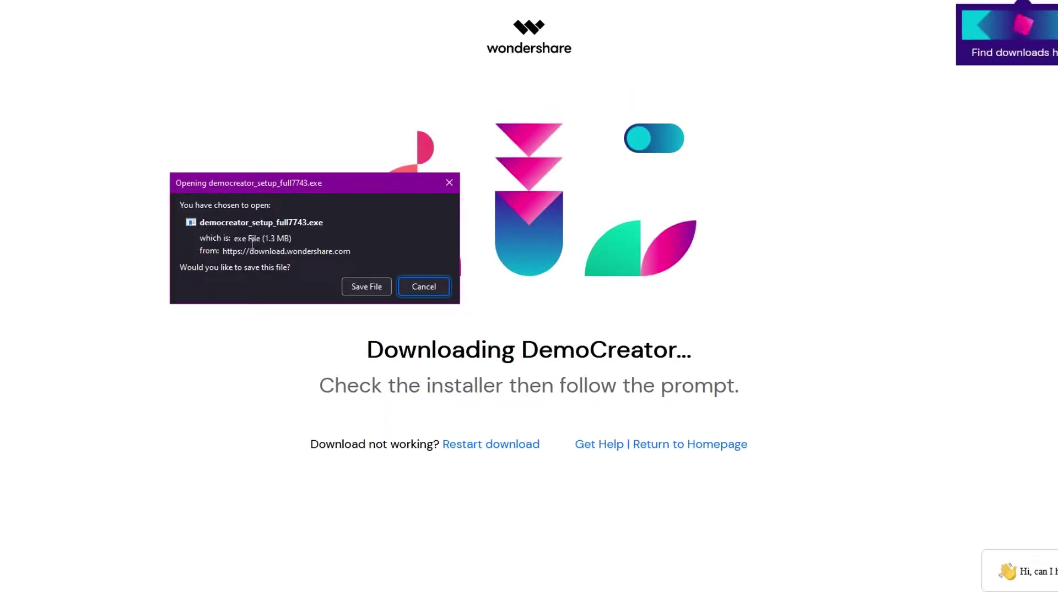
pyautogui.click(353, 287)
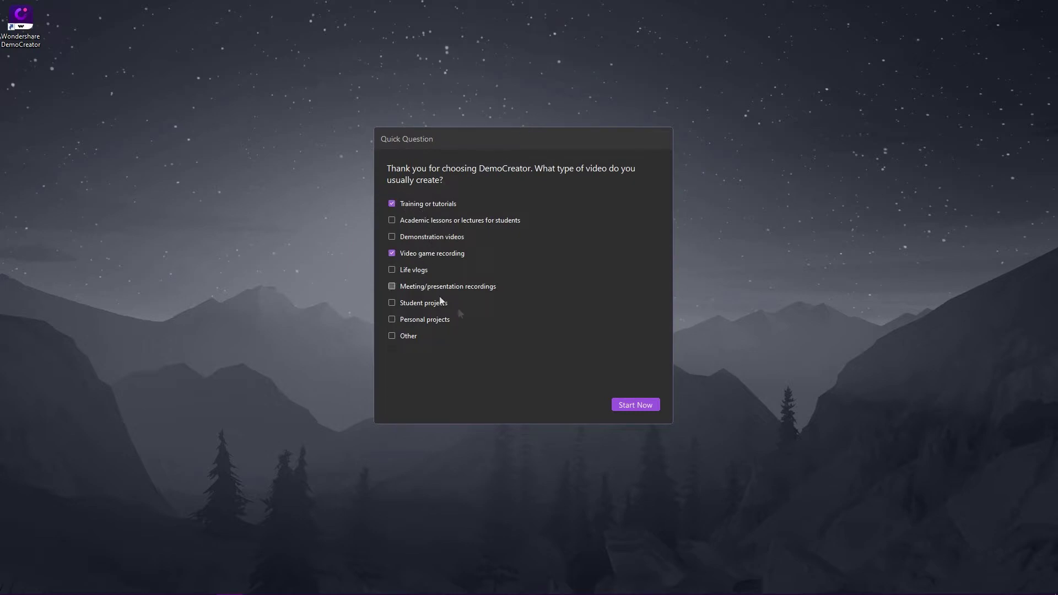
# Finish the welcome survey, choose Record Game, and centre the recorder panel.
pyautogui.click(635, 405)
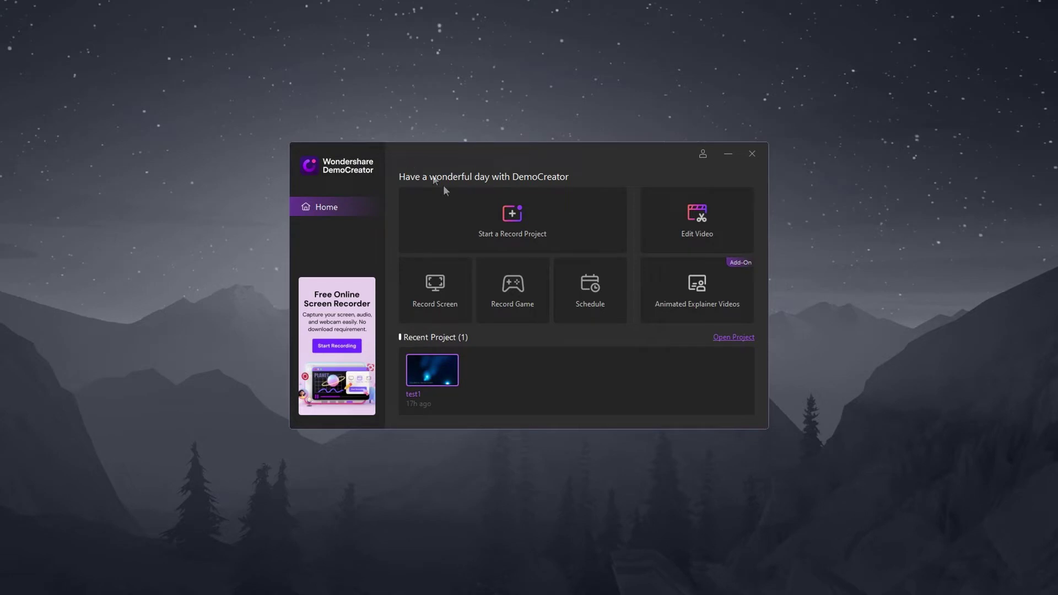
pyautogui.click(515, 282)
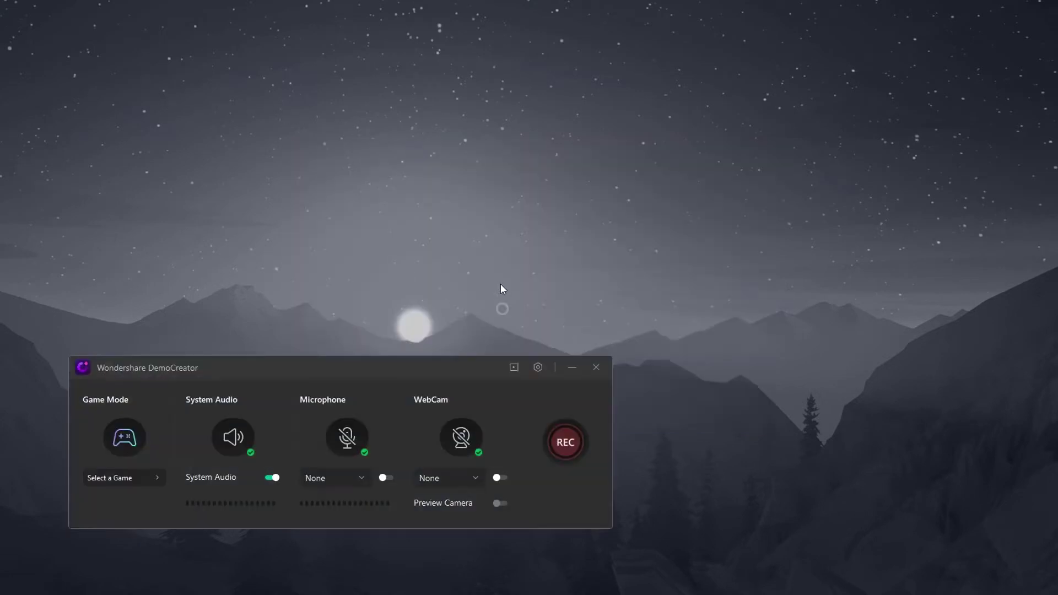
pyautogui.moveTo(379, 371); pyautogui.dragTo(494, 222)
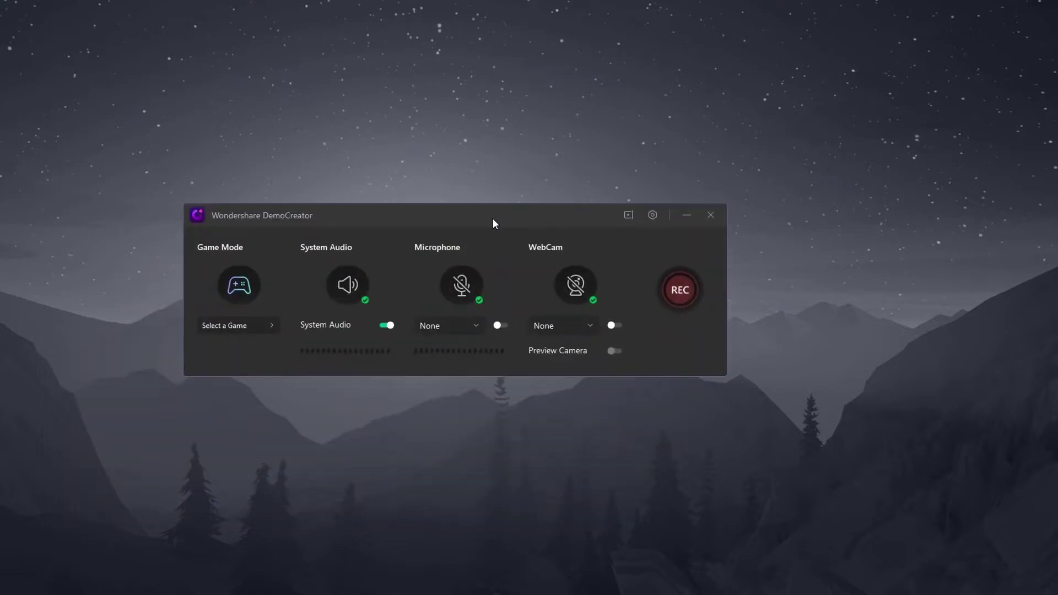
# In Advanced Settings, disable GPU acceleration, keep High encoder quality, and review the Camera and Shortcuts pages.
pyautogui.click(652, 215)
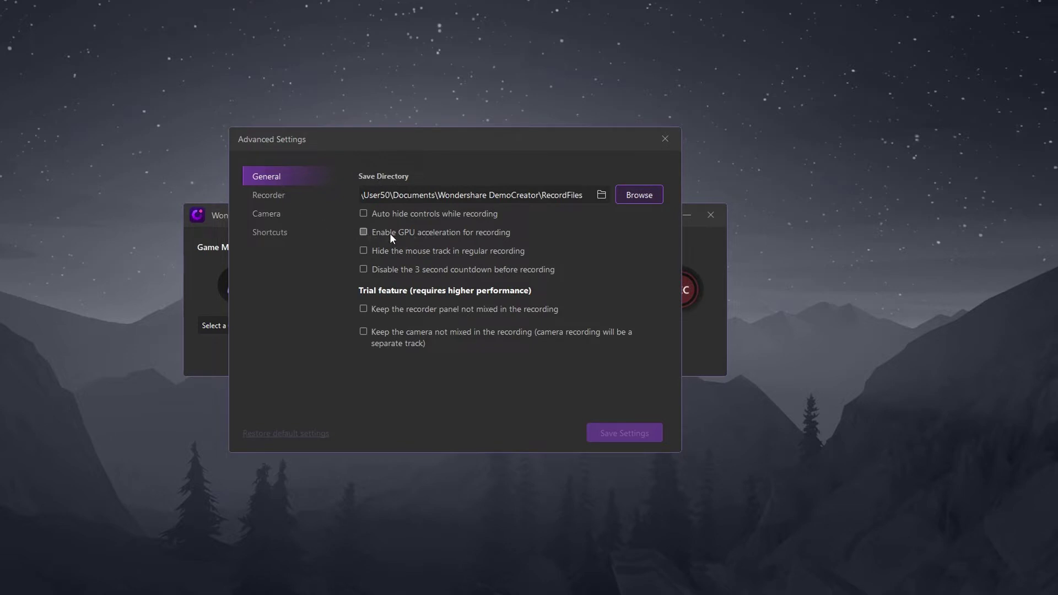
pyautogui.click(426, 234)
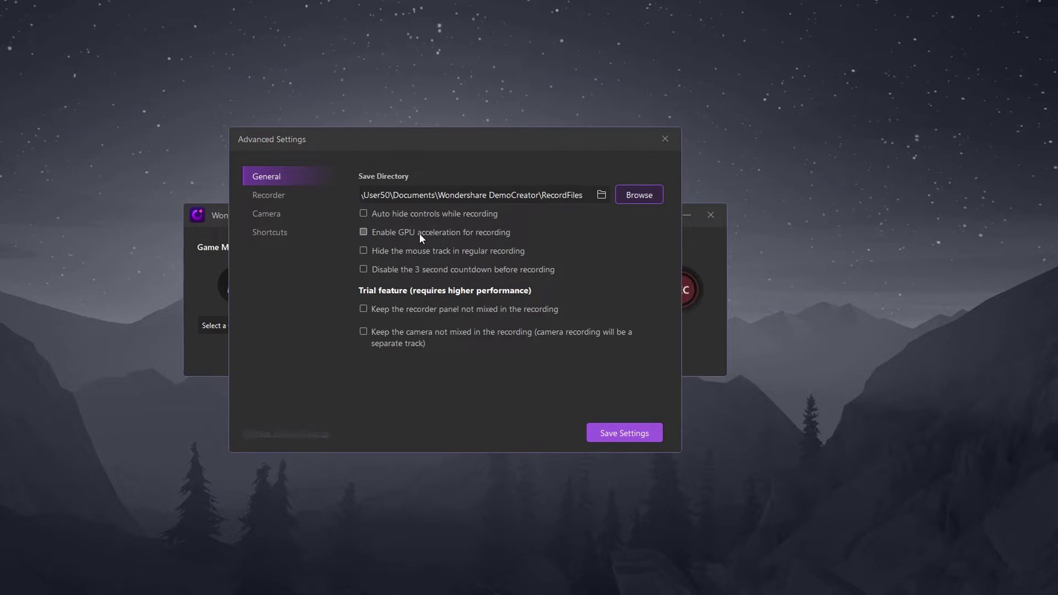
pyautogui.click(268, 193)
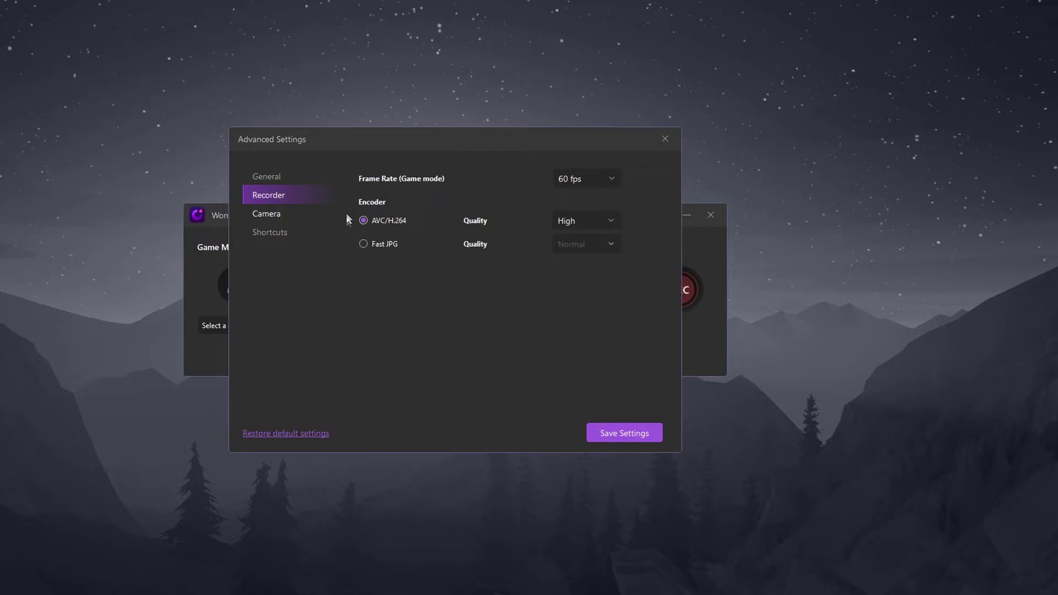
pyautogui.click(580, 221)
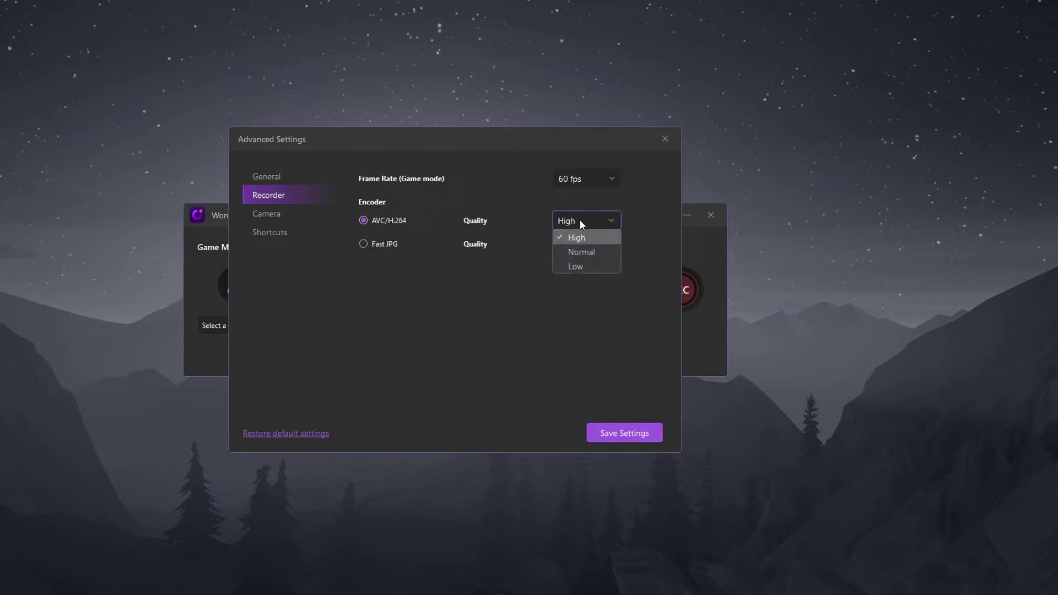
pyautogui.click(576, 231)
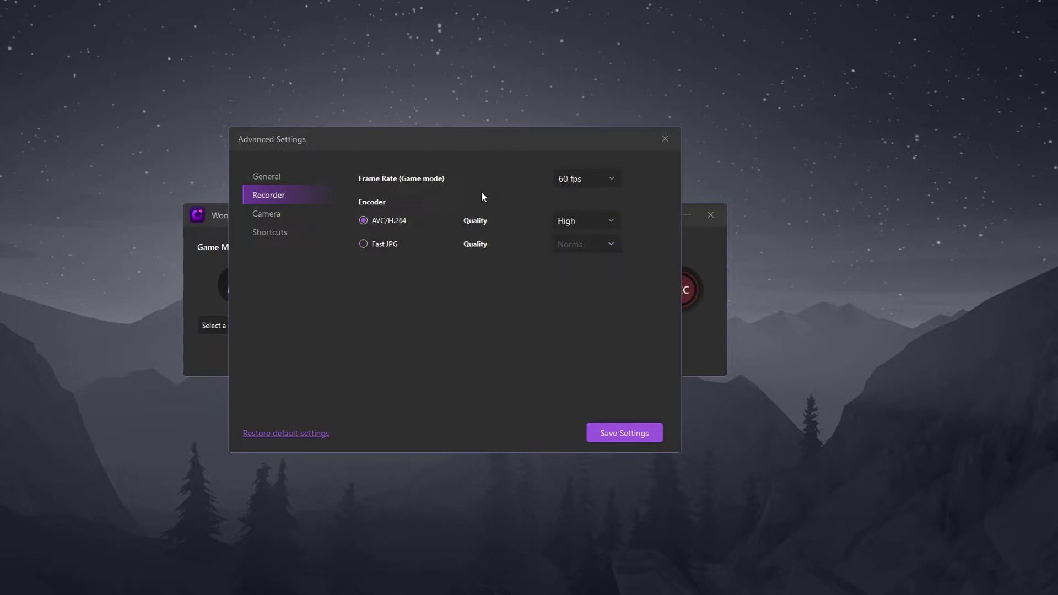
pyautogui.click(286, 214)
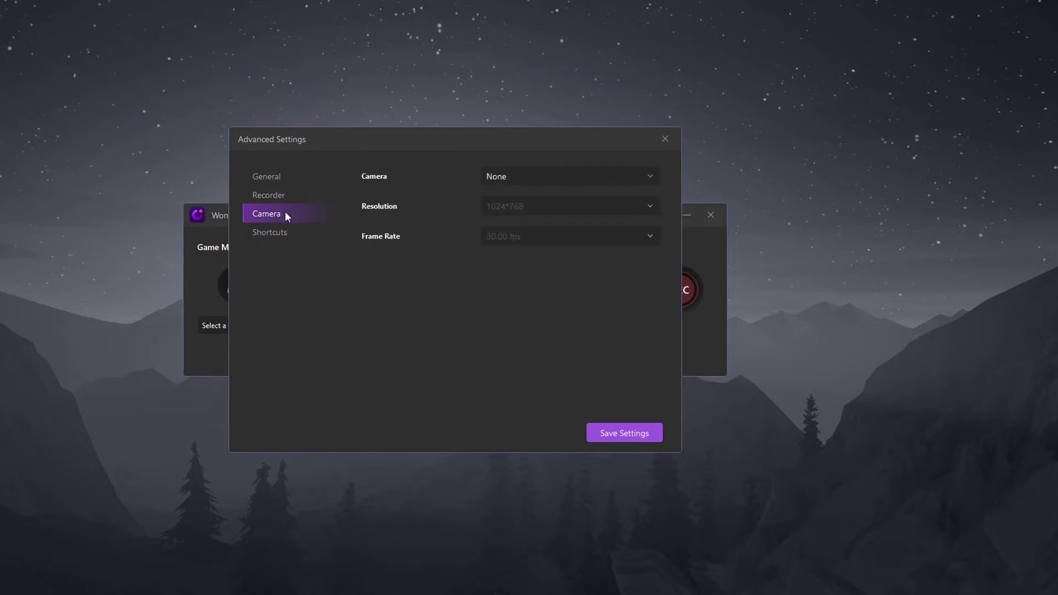
pyautogui.click(280, 234)
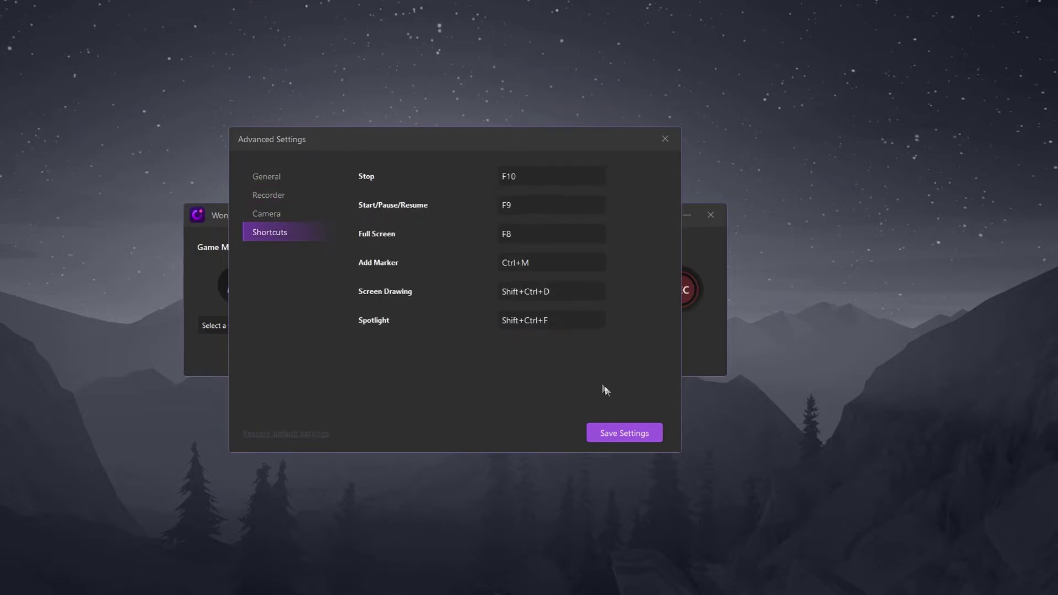
# Save the recording settings and launch simulation.exe, placing the game window beside the recorder.
pyautogui.click(609, 435)
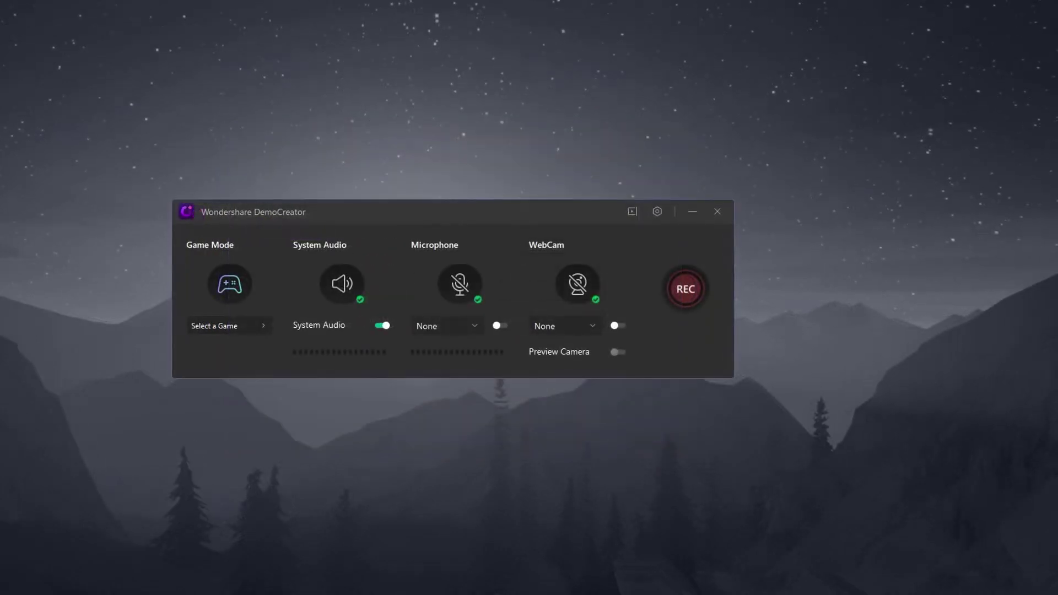
pyautogui.moveTo(378, 208); pyautogui.dragTo(382, 426)
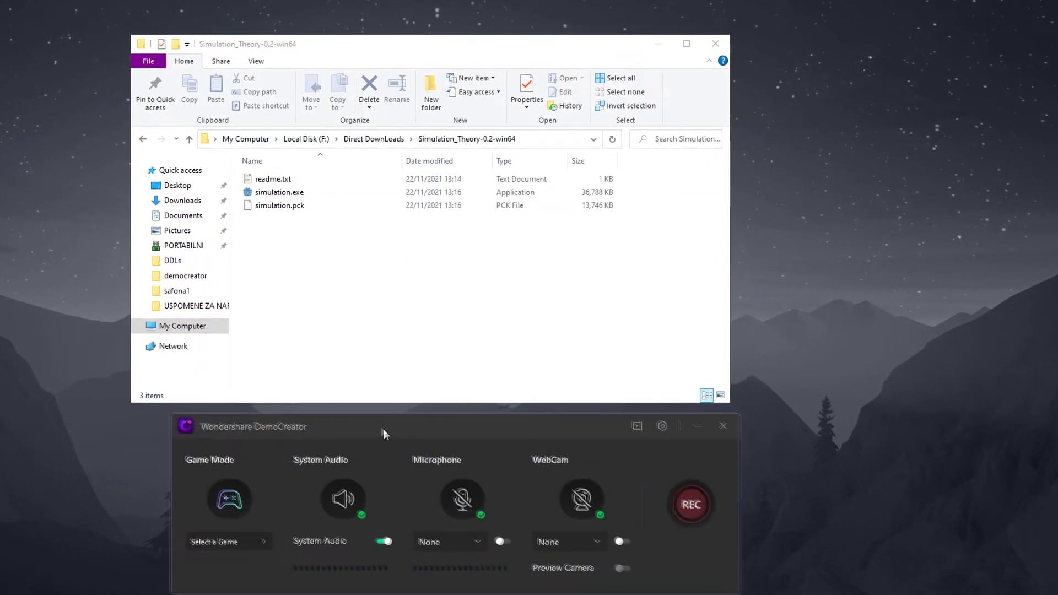
pyautogui.click(305, 193)
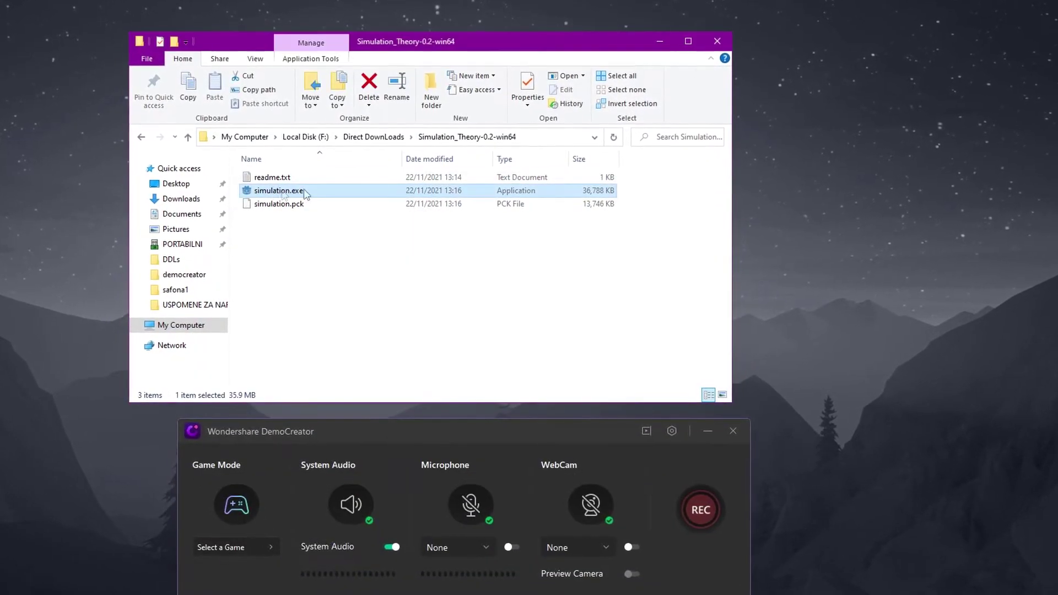
pyautogui.doubleClick(271, 190)
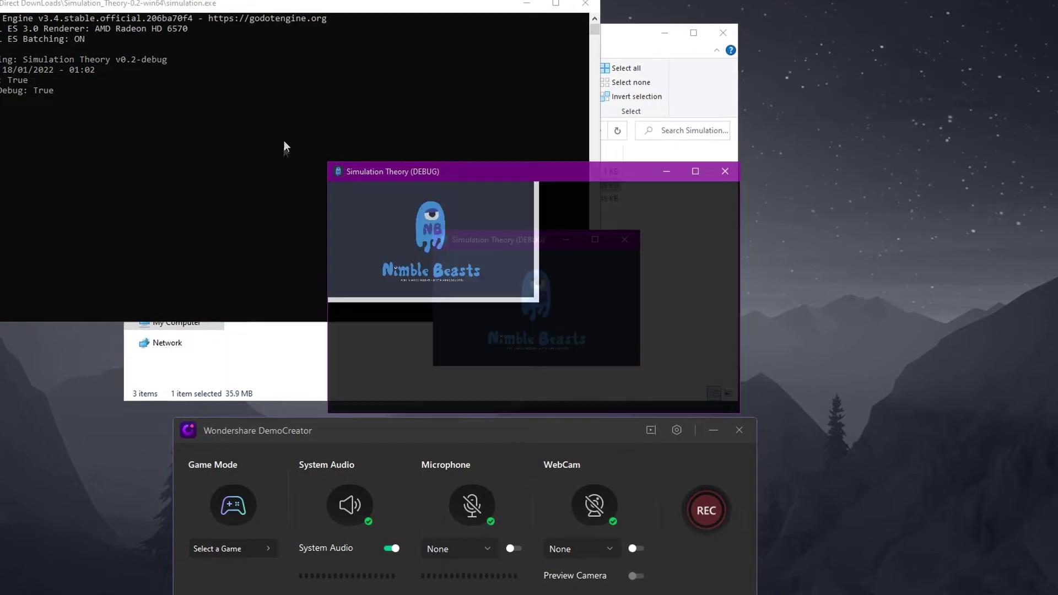
pyautogui.click(528, 3)
pyautogui.moveTo(490, 176); pyautogui.dragTo(762, 113)
pyautogui.click(670, 26)
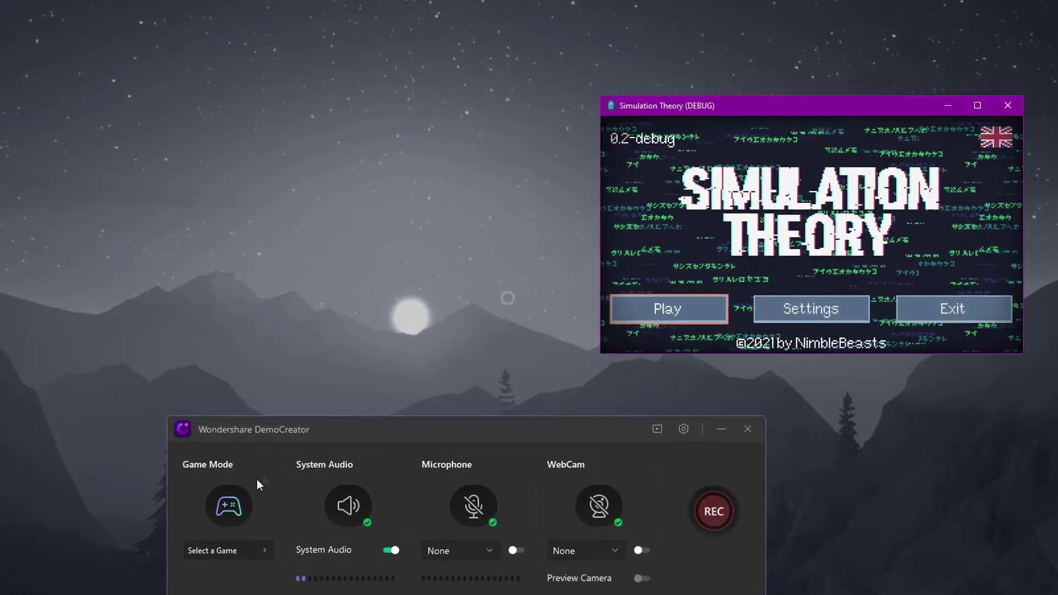
# Pick the Simulation Theory (DEBUG) window as the Game Mode recording target.
pyautogui.click(212, 551)
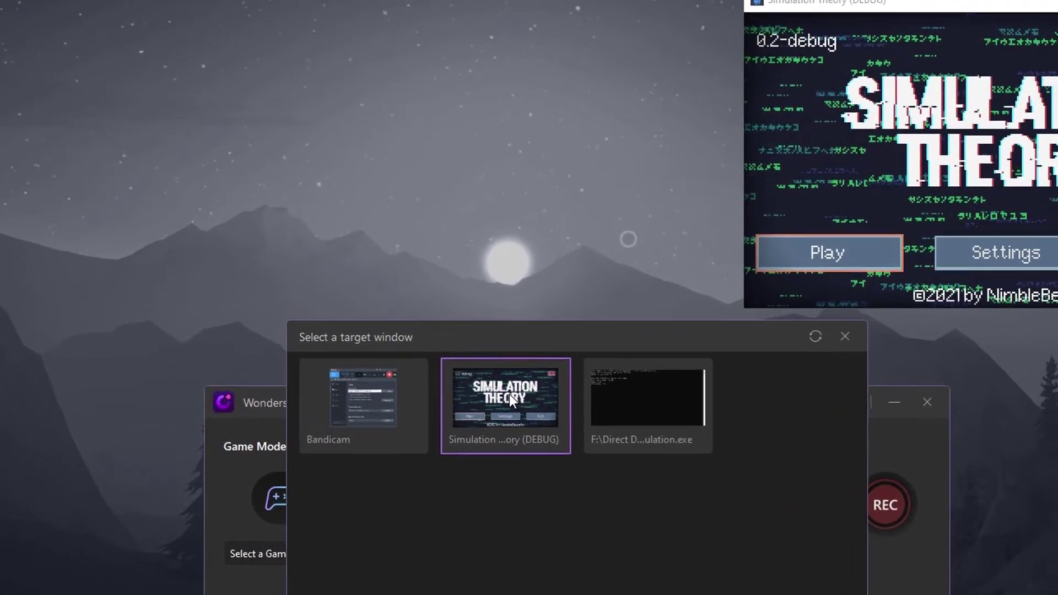
pyautogui.moveTo(802, 301); pyautogui.dragTo(667, 6)
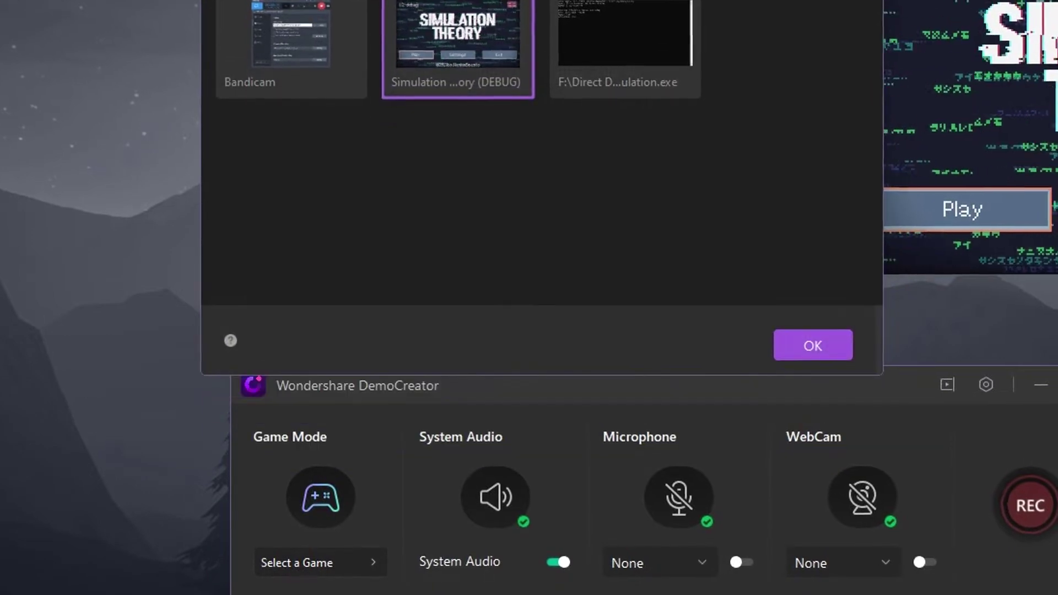
pyautogui.click(831, 346)
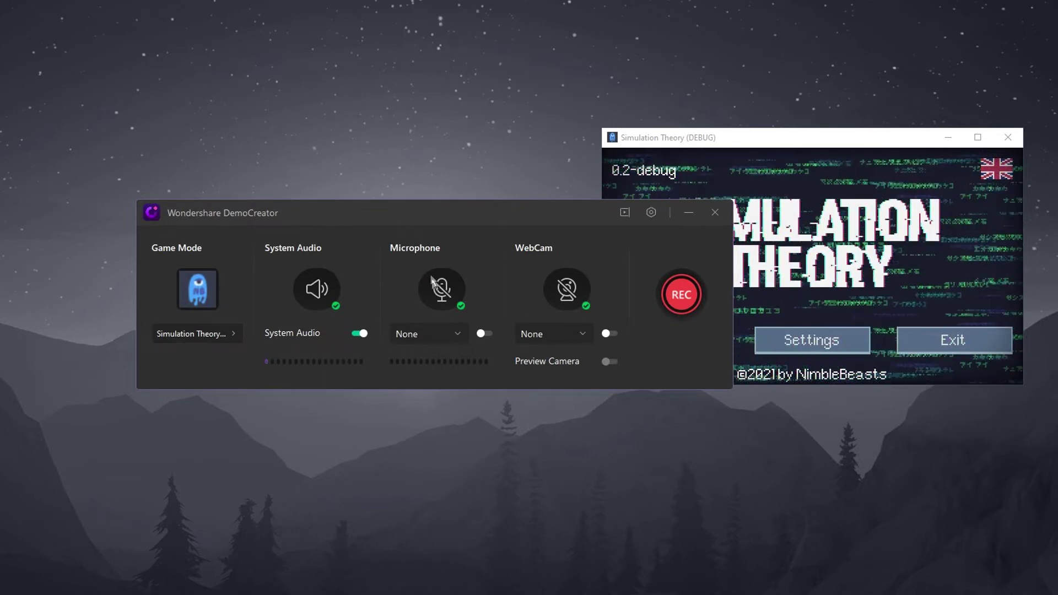
# Choose a microphone and enable the WebcamMax camera with its preview.
pyautogui.click(441, 335)
pyautogui.click(441, 386)
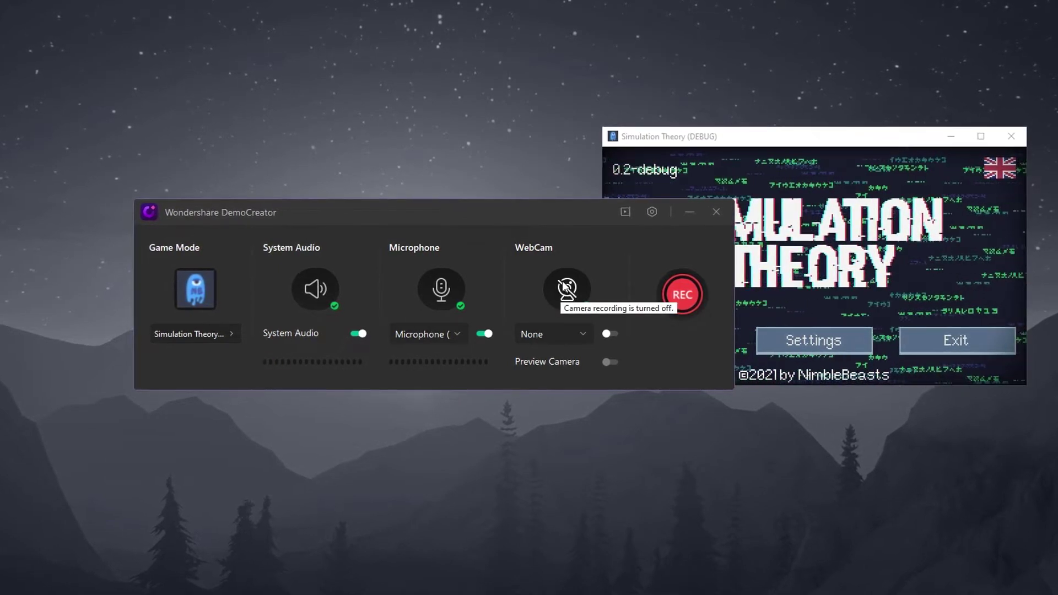
pyautogui.click(578, 288)
pyautogui.moveTo(692, 549); pyautogui.dragTo(840, 234)
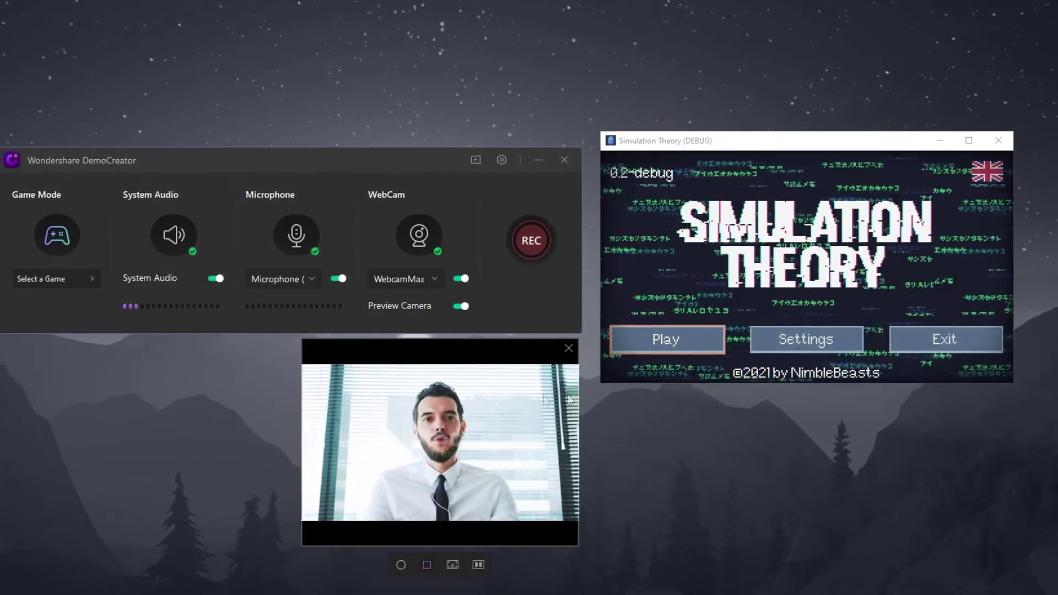
# Try the circle and wide-rectangle preview shapes, then remove the webcam background.
pyautogui.click(401, 564)
pyautogui.click(454, 562)
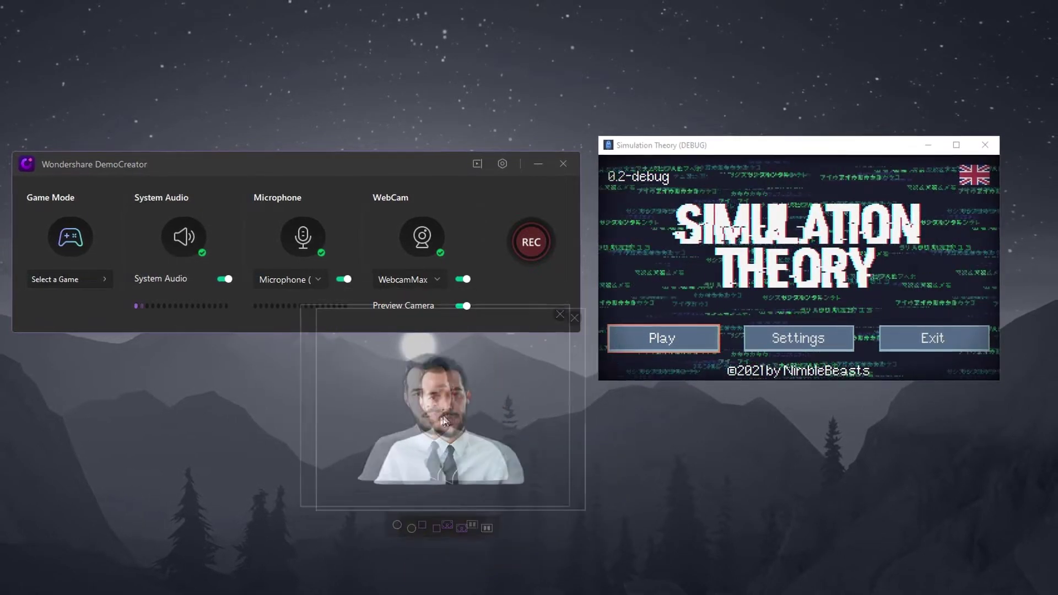
pyautogui.click(496, 527)
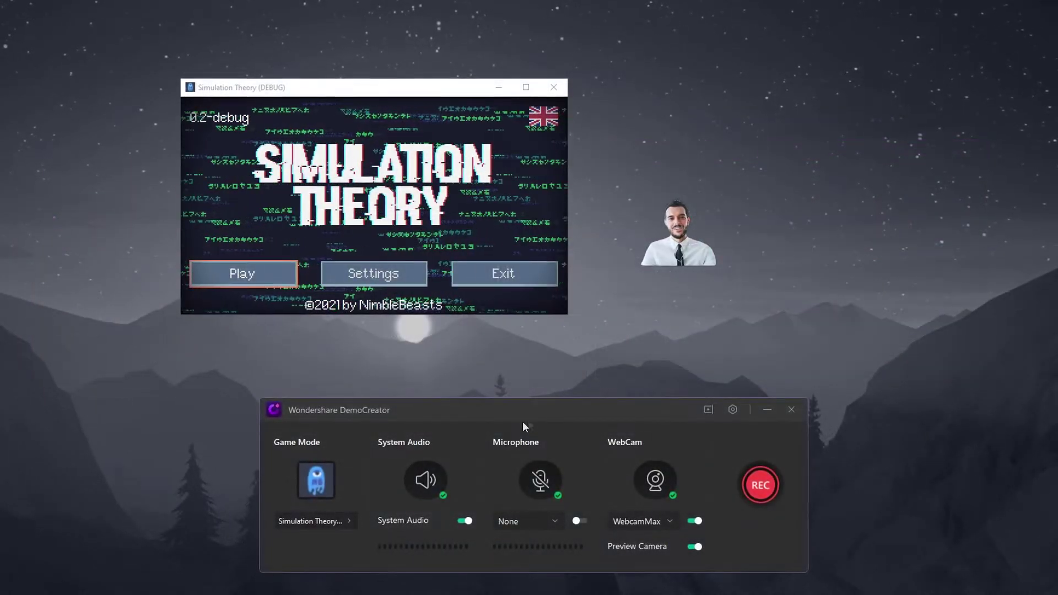
pyautogui.moveTo(522, 419); pyautogui.dragTo(521, 347)
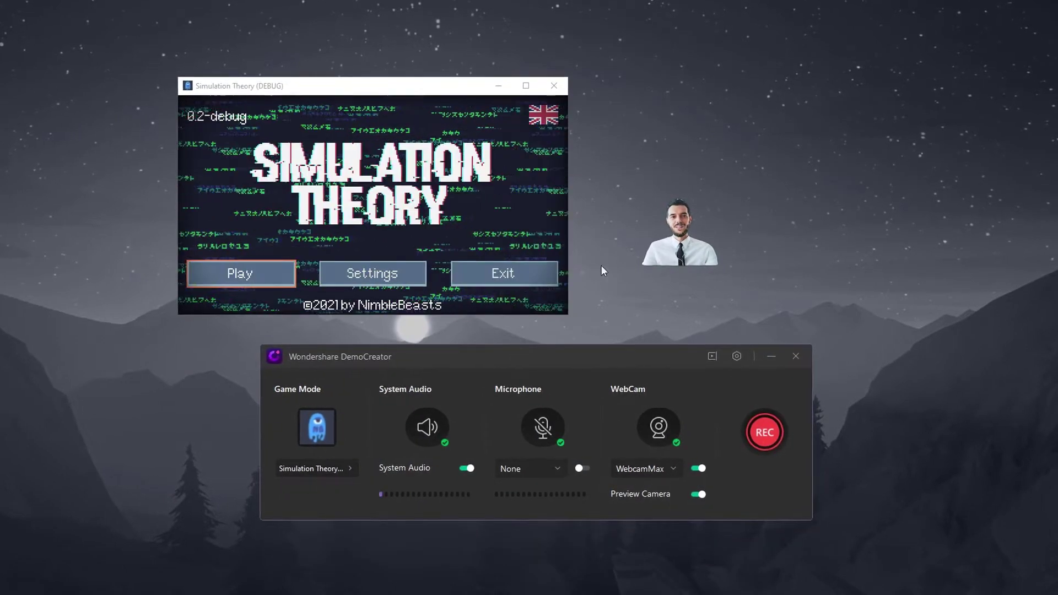
# Record about 19 seconds of Simulation Theory from Play through the opening dialog.
pyautogui.click(766, 433)
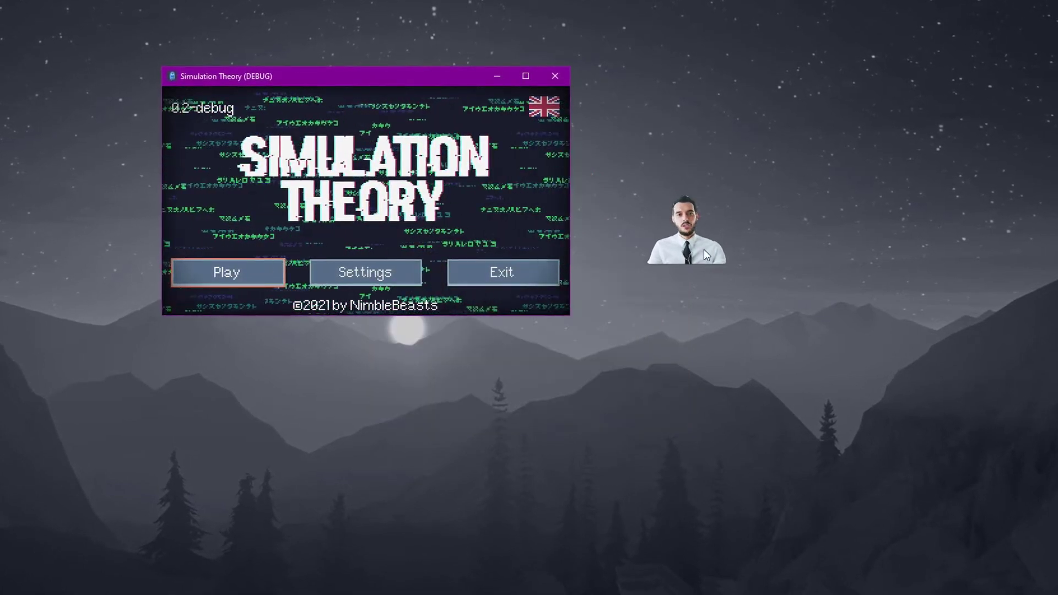
pyautogui.click(379, 69)
pyautogui.click(204, 257)
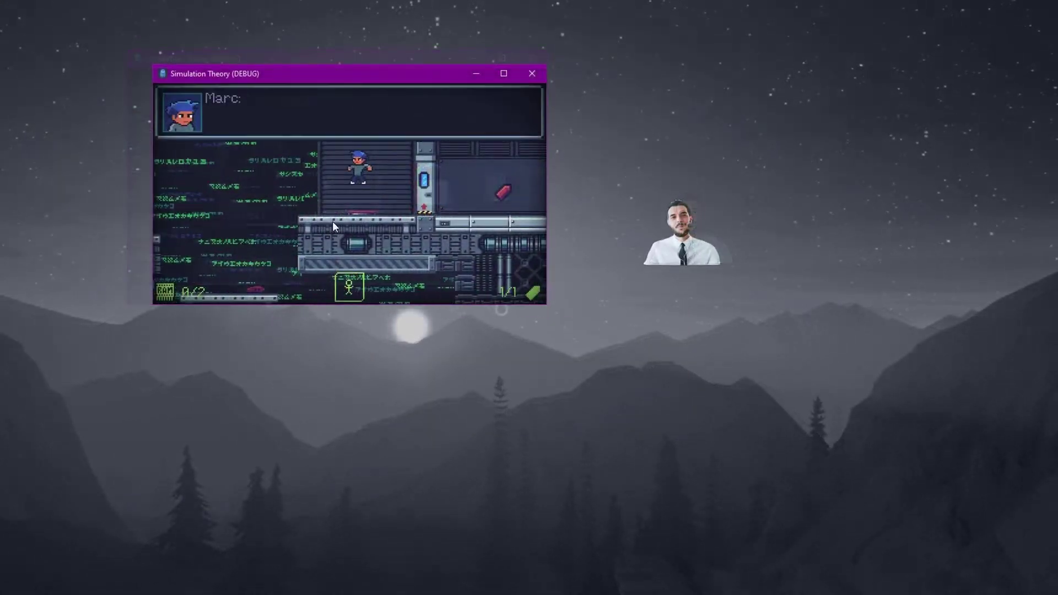
pyautogui.press('space')
pyautogui.press('space')
pyautogui.press('Left')
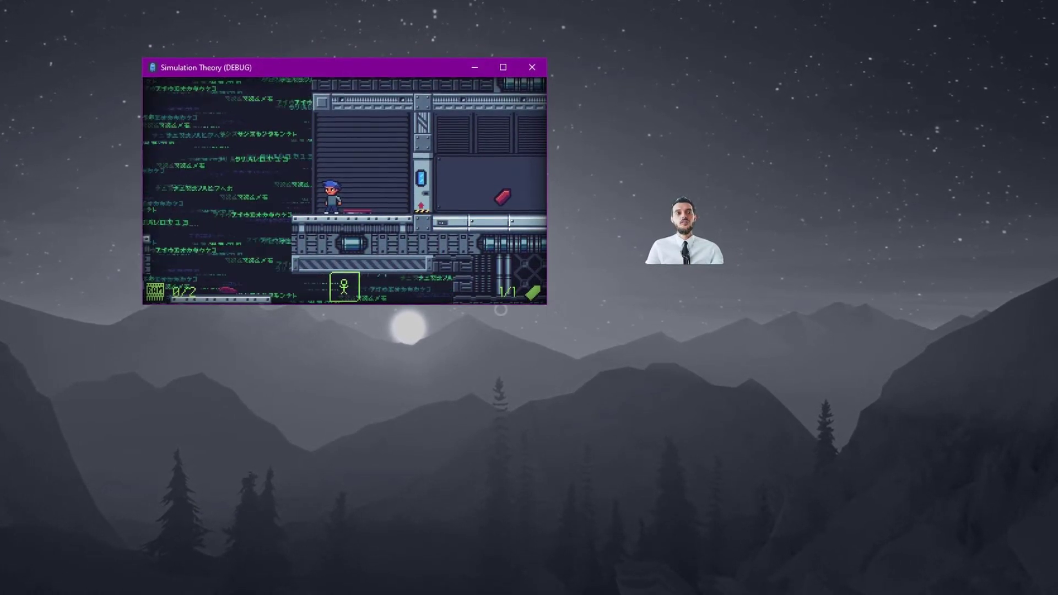
pyautogui.click(717, 45)
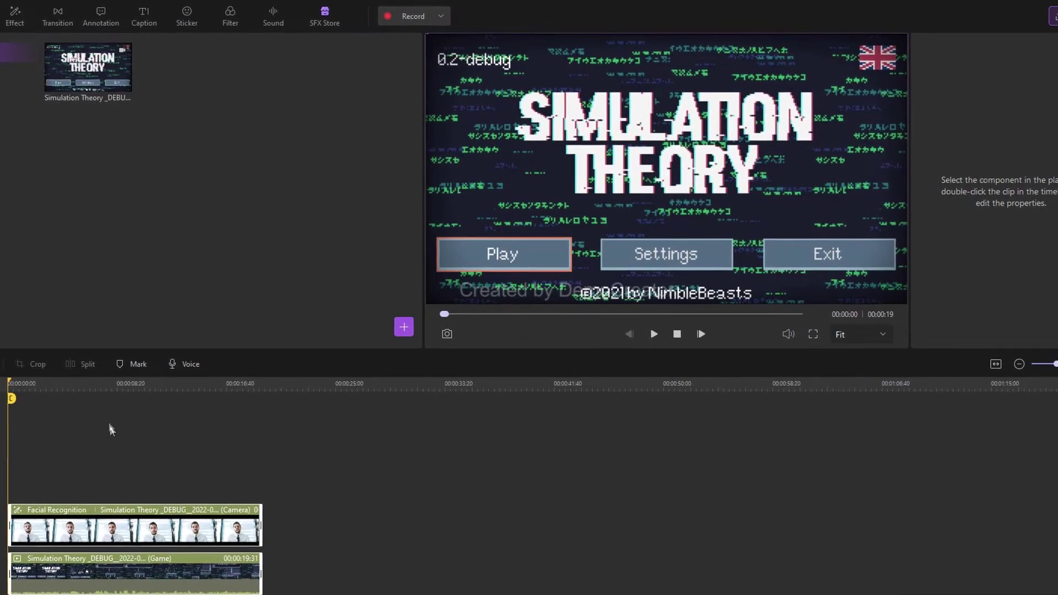
# Select the camera clip around 6 s and switch the preview zoom to 50%, then back to Fit.
pyautogui.click(93, 403)
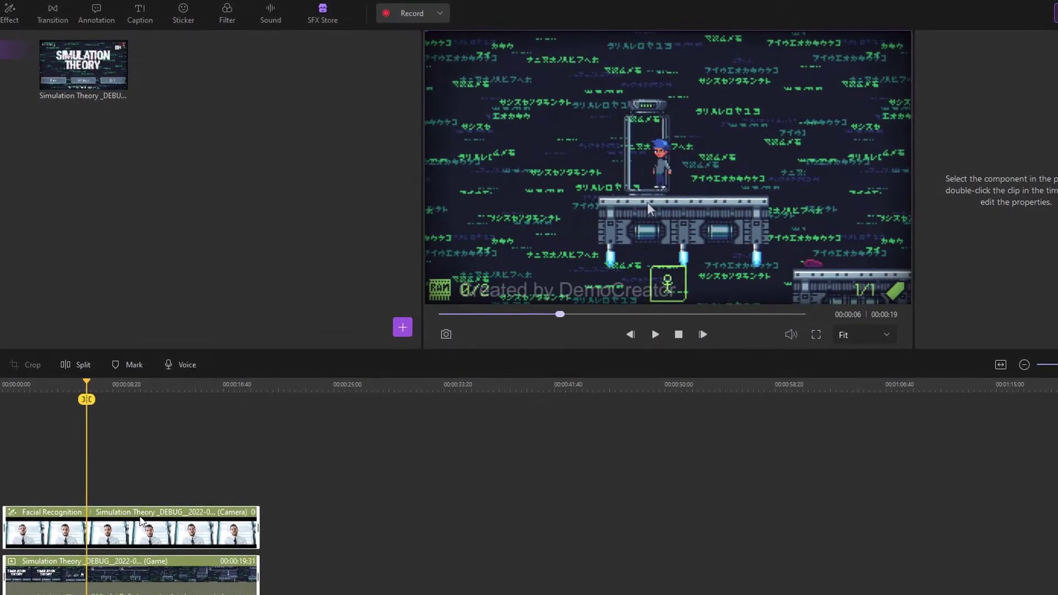
pyautogui.click(157, 525)
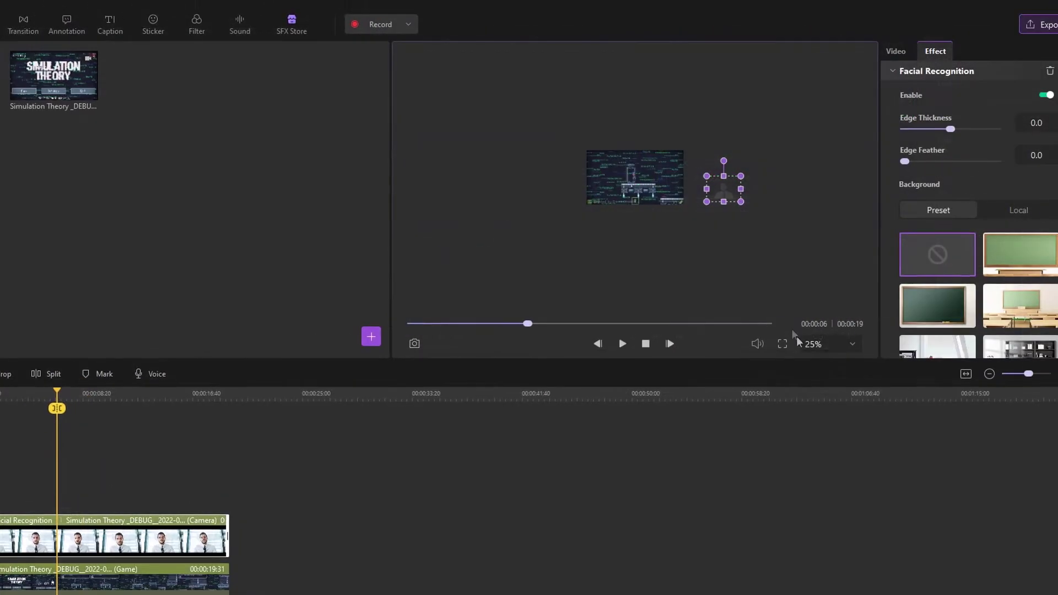
pyautogui.click(864, 335)
pyautogui.click(849, 351)
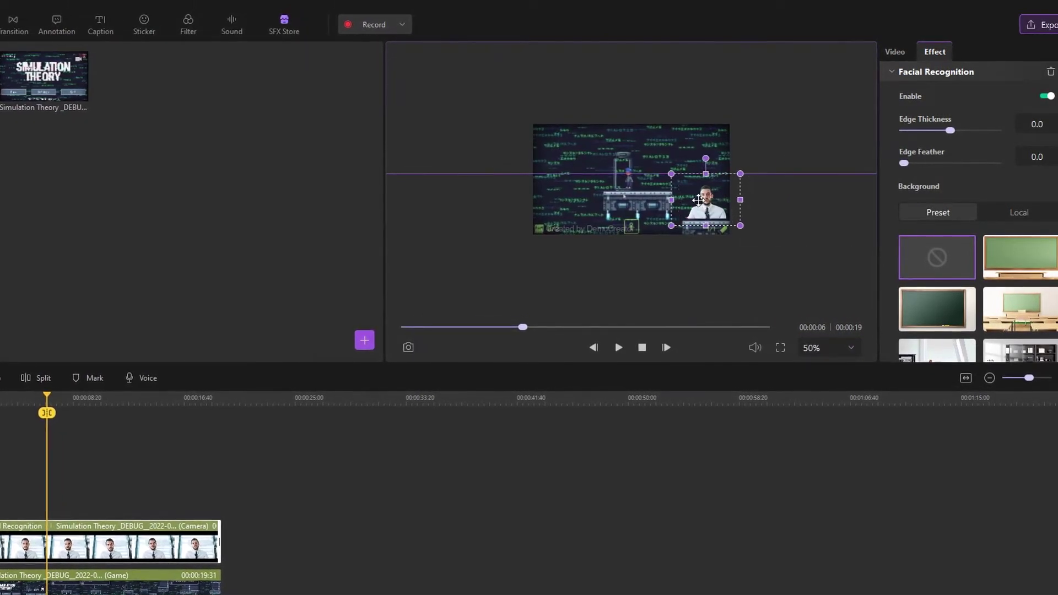
pyautogui.click(827, 349)
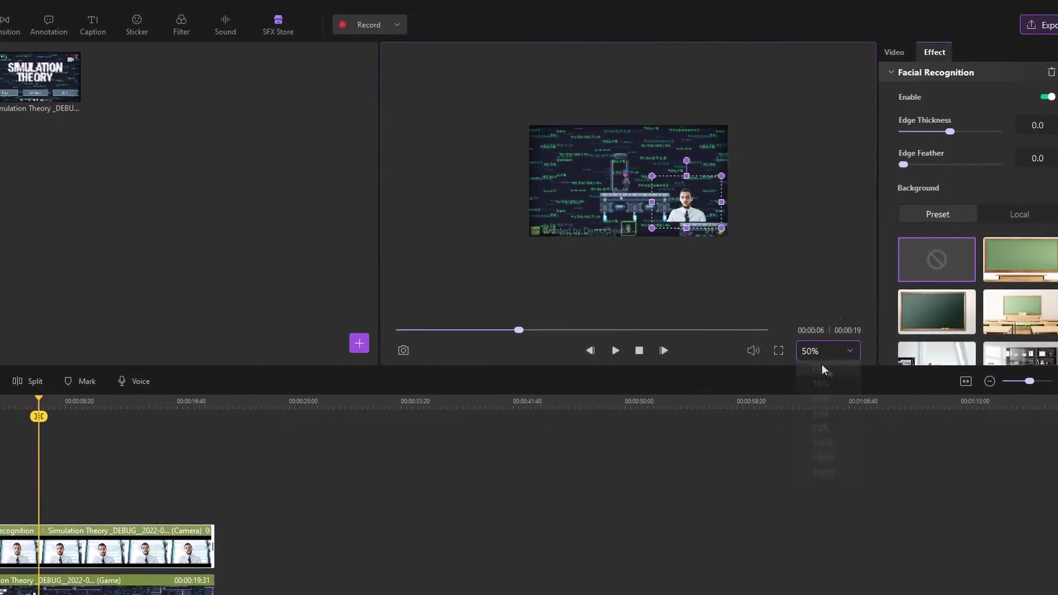
pyautogui.click(828, 368)
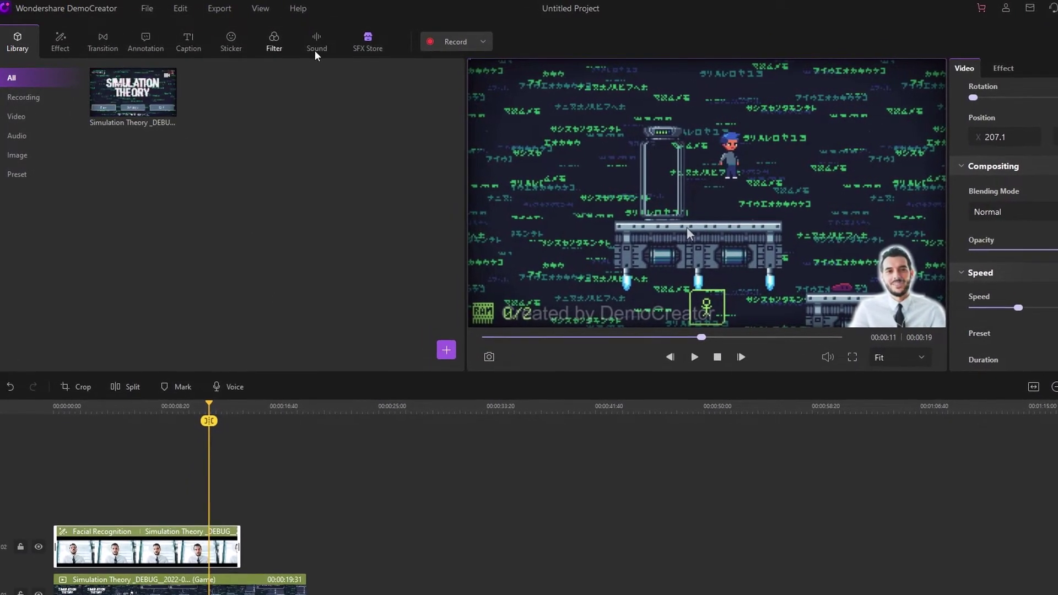
# Browse the Effect tab's Cursor, text and Advanced categories, previewing Cursor Spotlight.
pyautogui.click(61, 42)
pyautogui.click(18, 121)
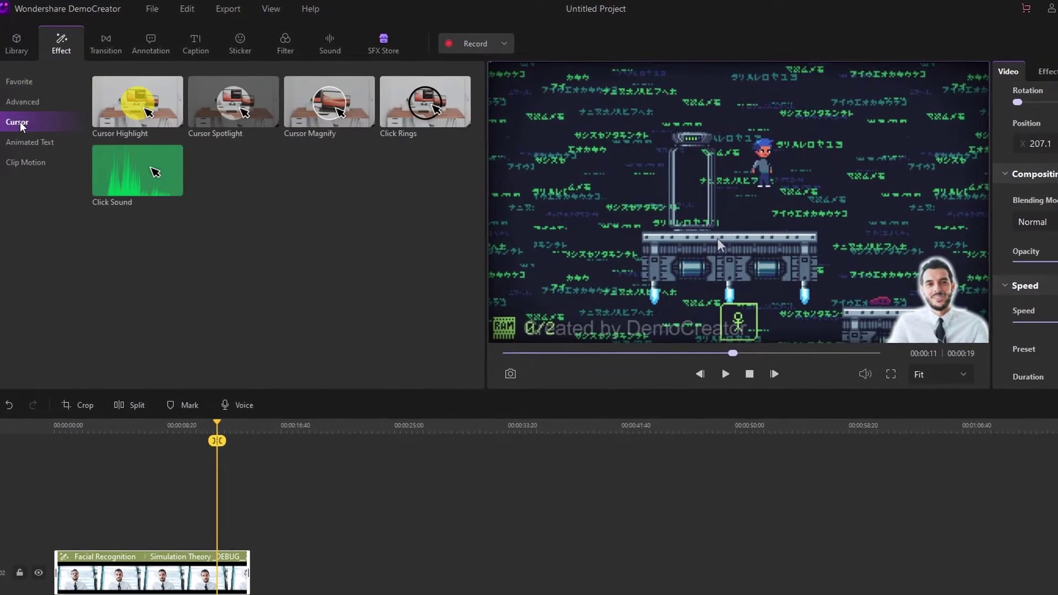
pyautogui.click(22, 141)
pyautogui.click(18, 123)
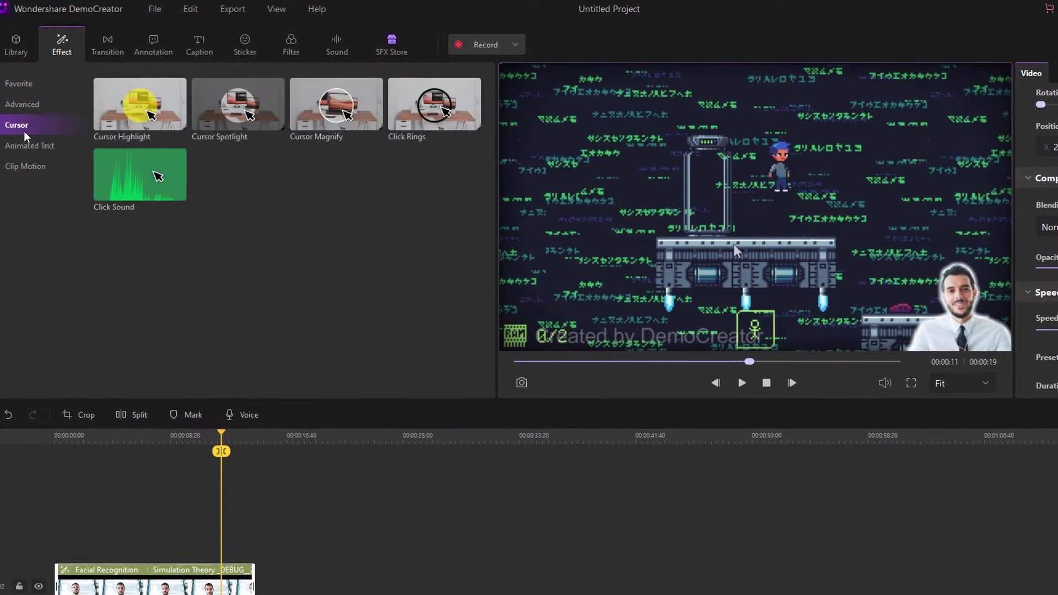
pyautogui.click(221, 110)
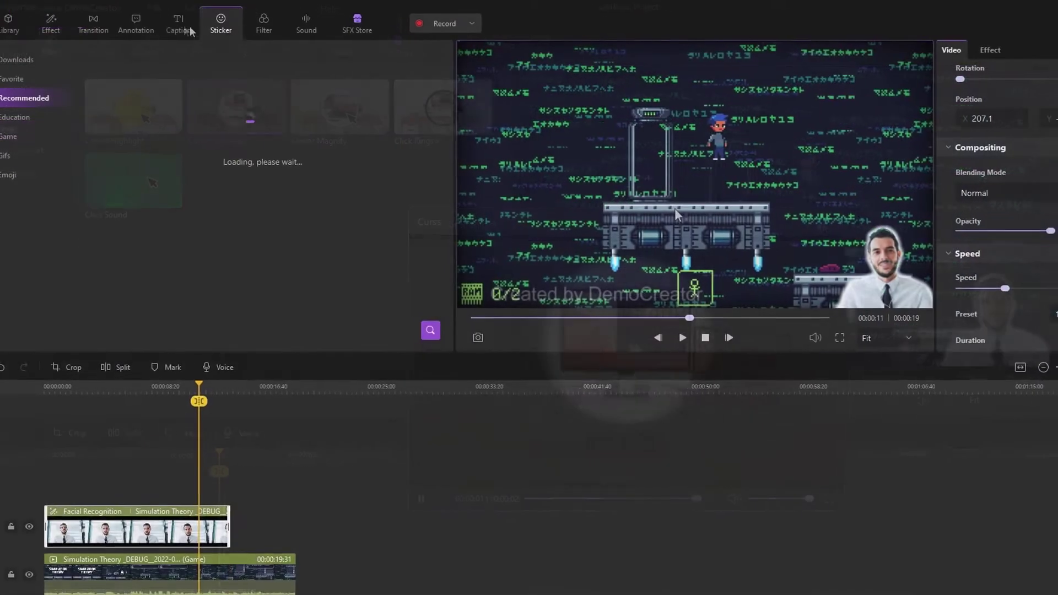
pyautogui.click(88, 25)
pyautogui.click(55, 24)
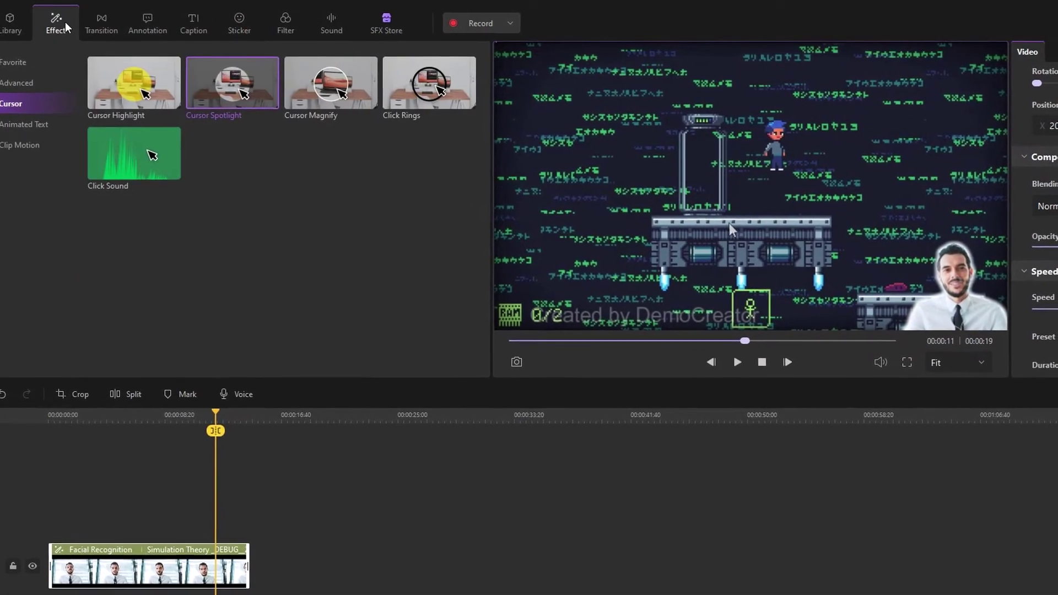
pyautogui.click(27, 87)
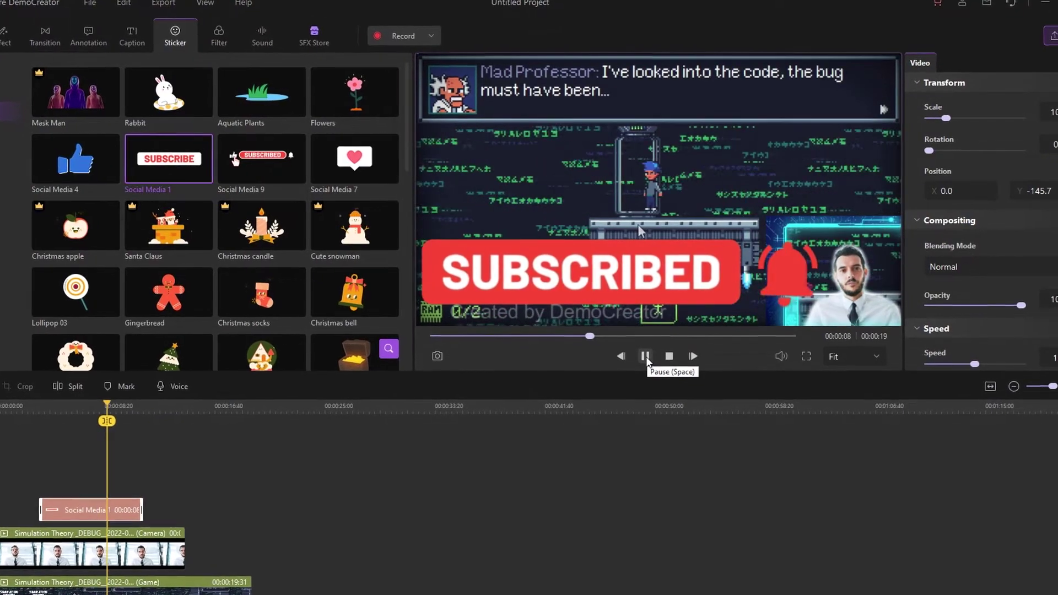
# Pause playback and scrub the preview back to about 16 seconds.
pyautogui.click(647, 356)
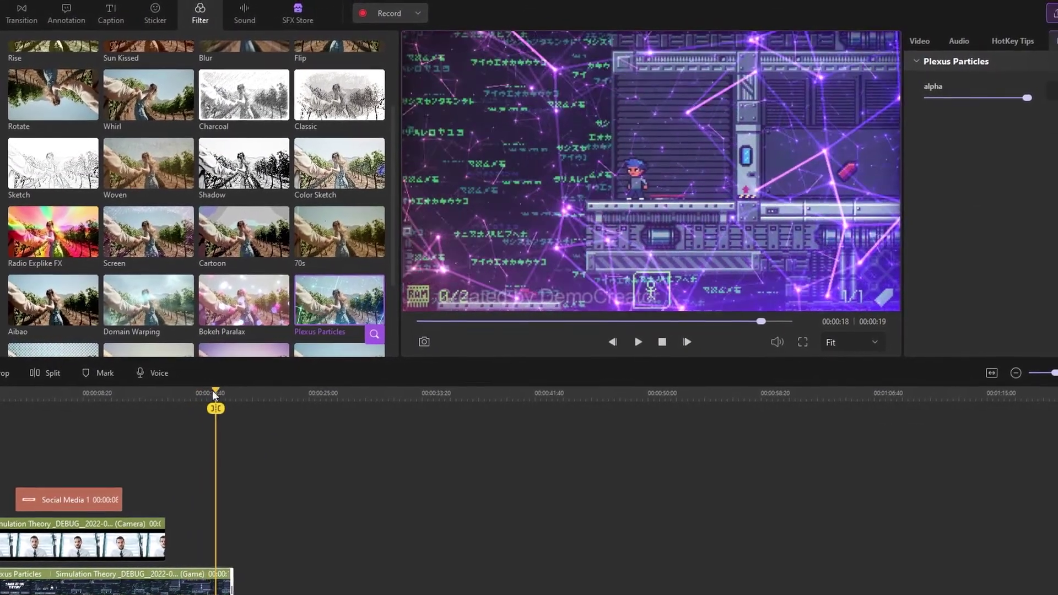
pyautogui.moveTo(213, 391); pyautogui.dragTo(189, 392)
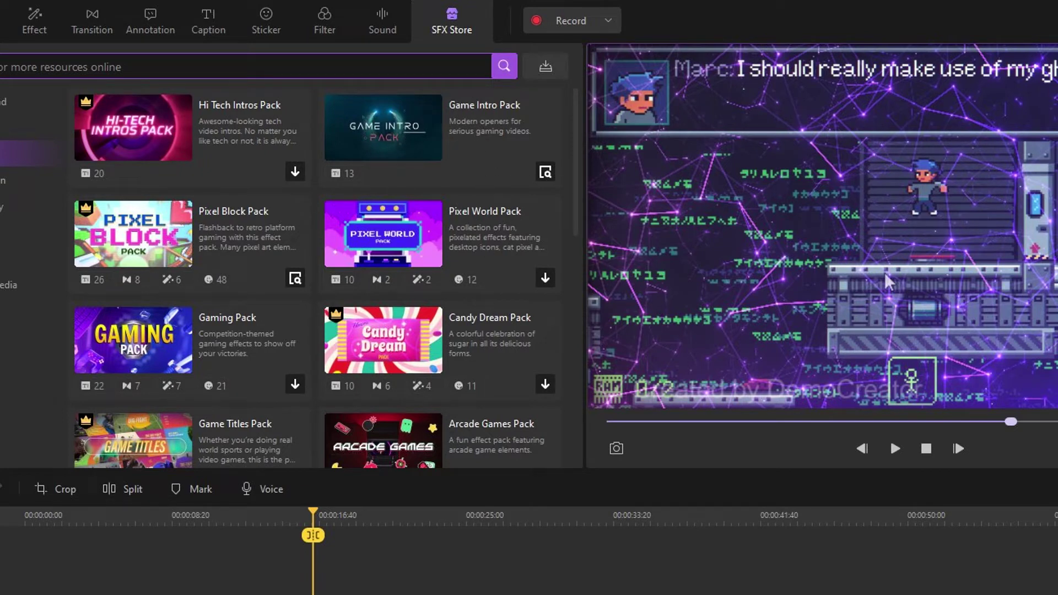
# Place the Game Intro Pack Opener 01 caption on the timeline, title it 'Priest', and preview it.
pyautogui.click(545, 173)
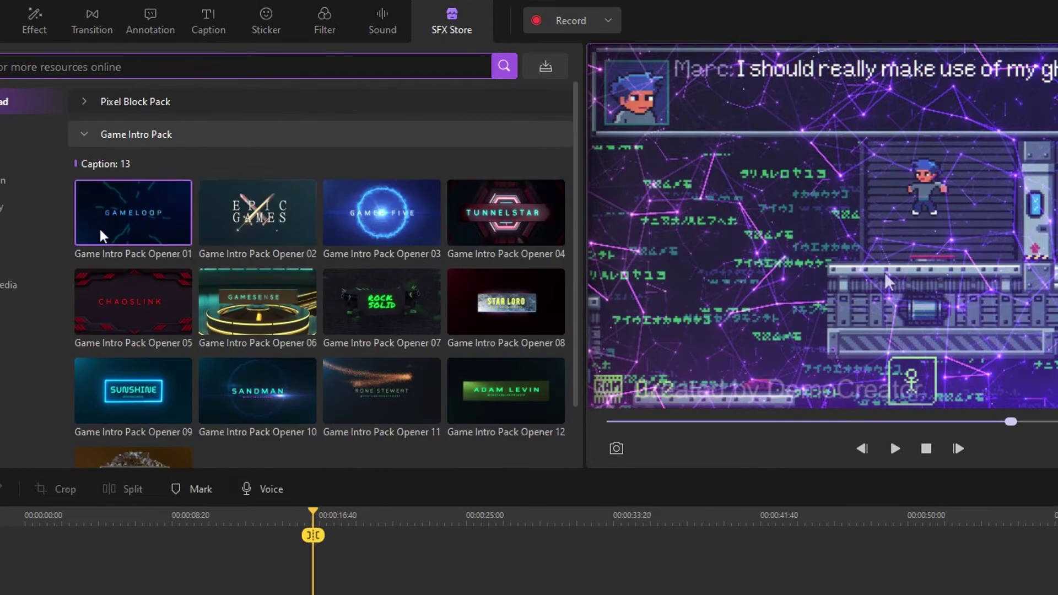
pyautogui.moveTo(106, 185)
pyautogui.mouseDown()
pyautogui.moveTo(380, 594)
pyautogui.moveTo(369, 594)
pyautogui.mouseUp()
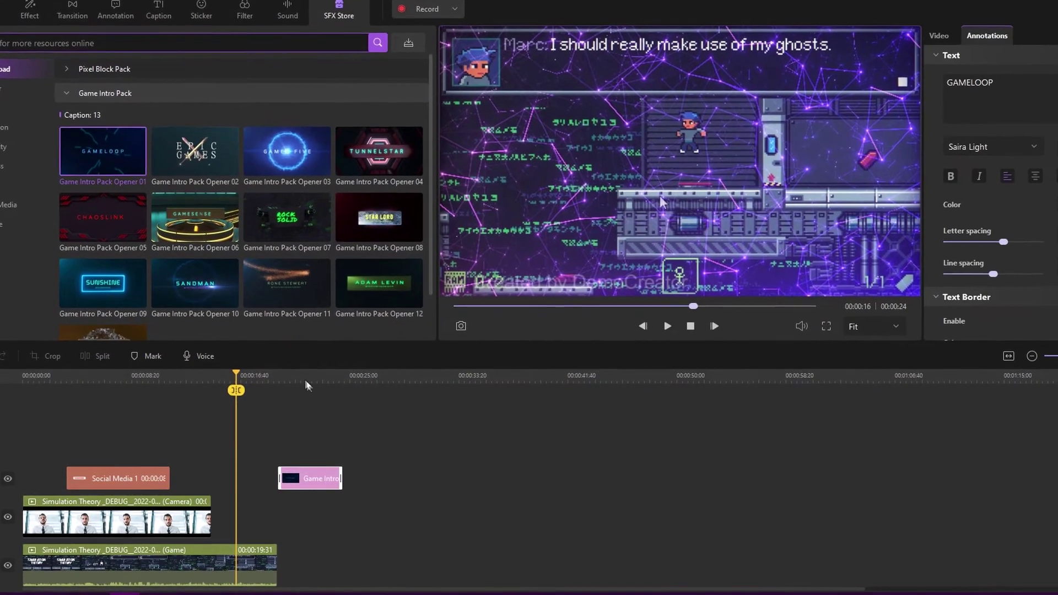
pyautogui.click(388, 516)
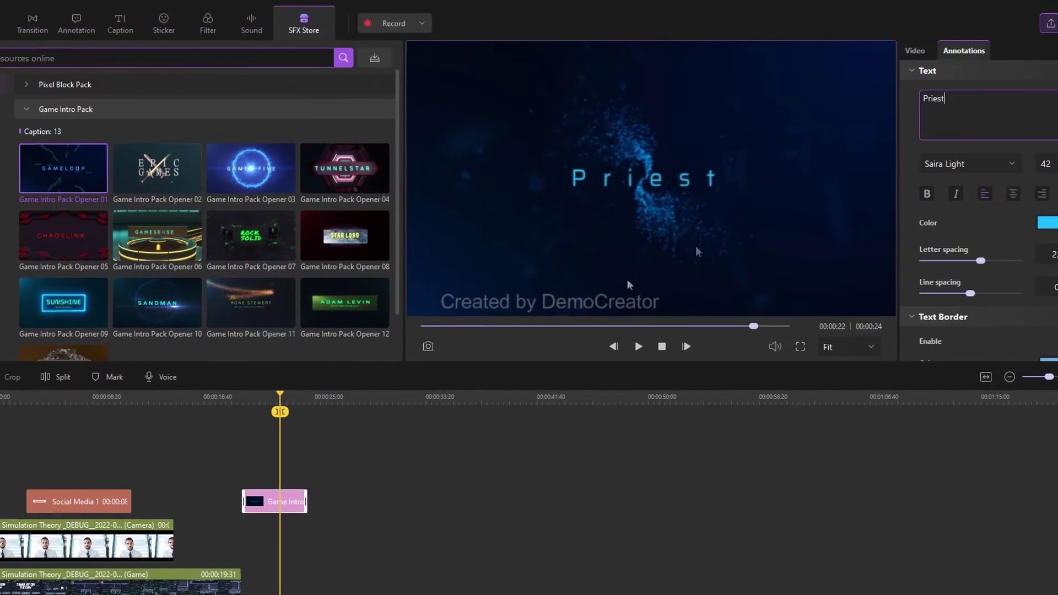
pyautogui.click(228, 407)
pyautogui.press('space')
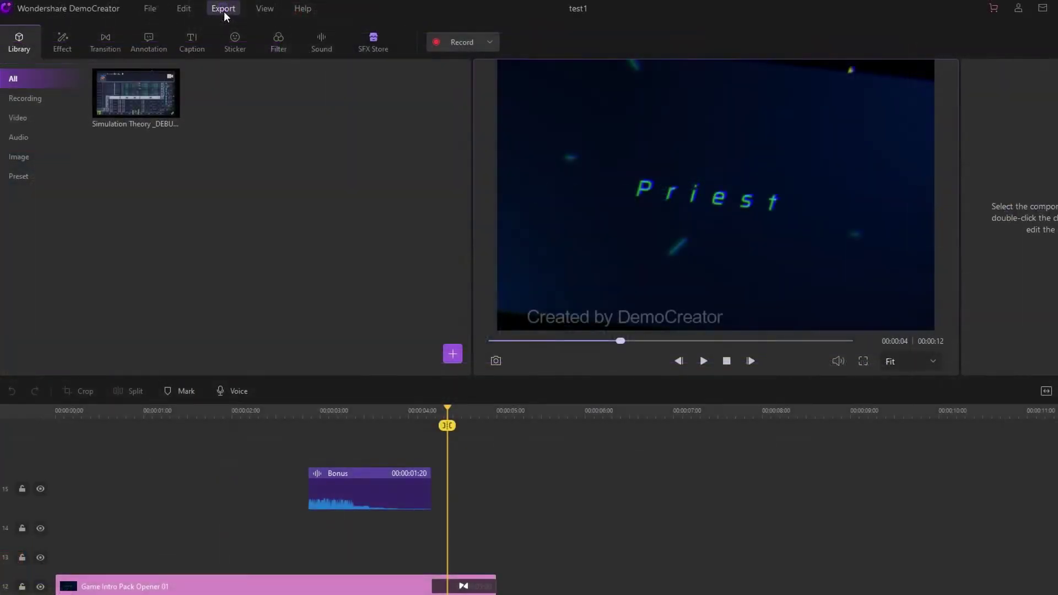
pyautogui.click(225, 12)
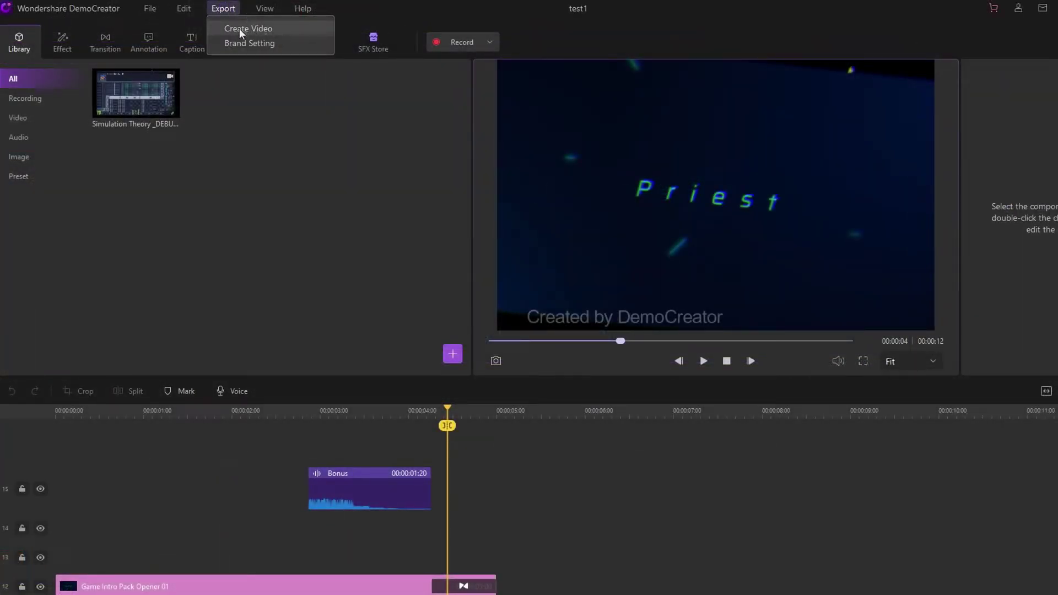
# In Brand Setting, toggle the watermark off and on, and choose Text Watermark over Image Watermark.
pyautogui.click(253, 42)
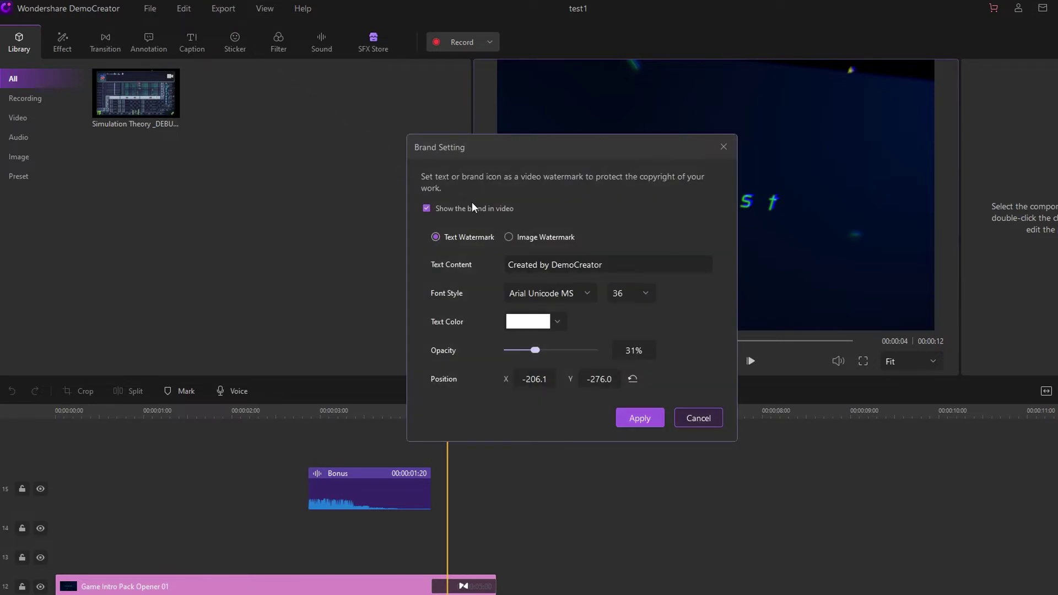
pyautogui.click(428, 209)
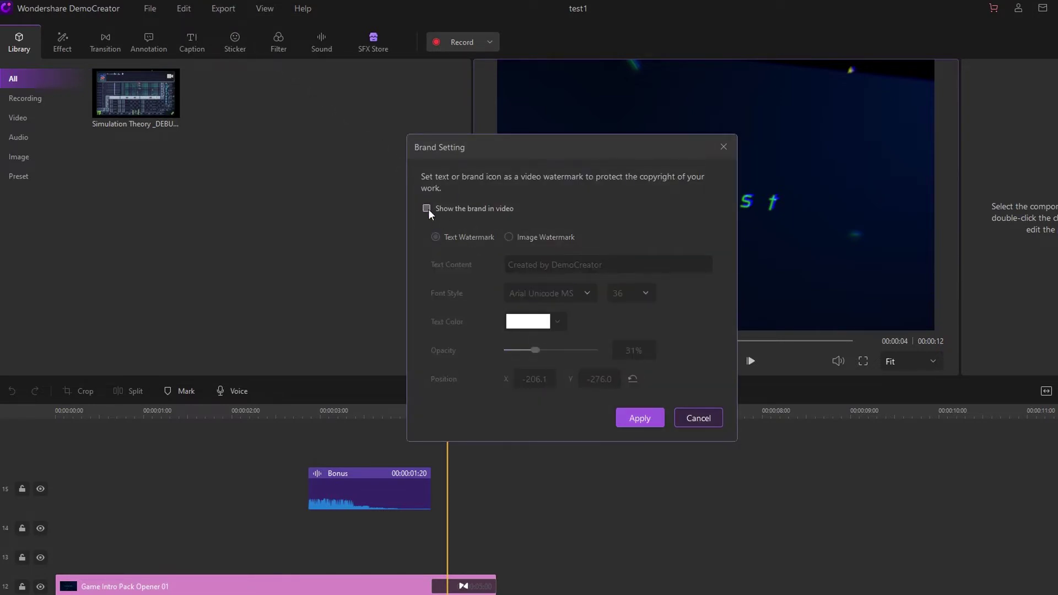
pyautogui.click(427, 209)
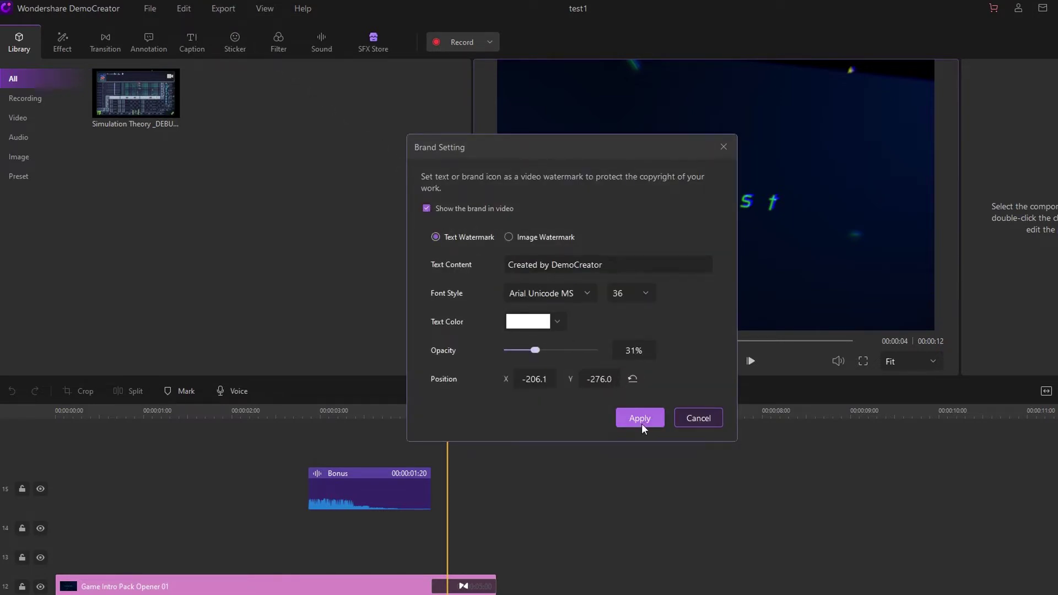
pyautogui.click(508, 238)
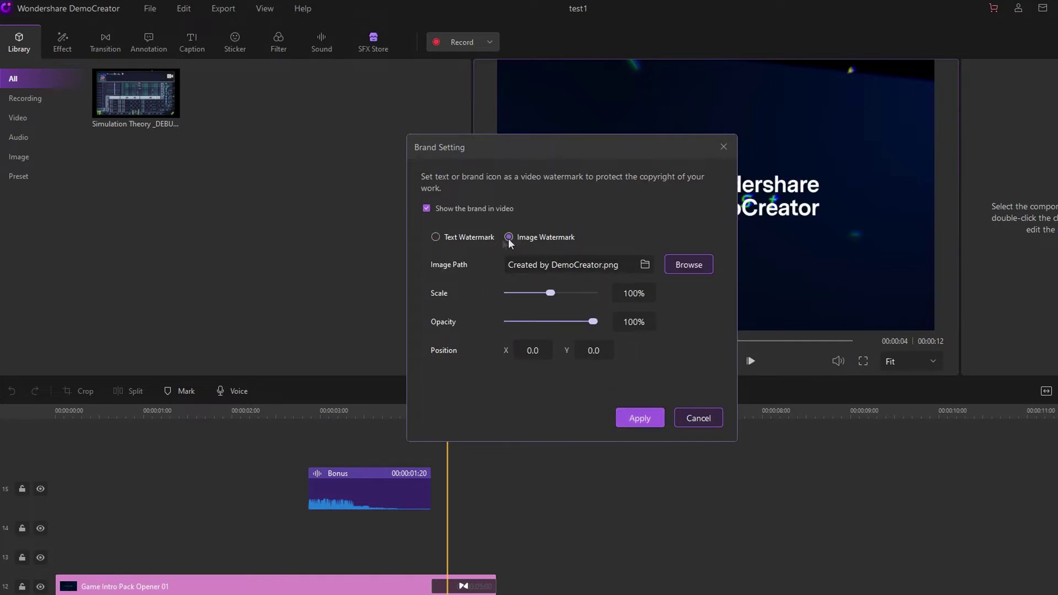
pyautogui.click(464, 237)
# Apply the 'Created by DemoCreator' text watermark and open the Create Video export settings.
pyautogui.moveTo(485, 141); pyautogui.dragTo(266, 139)
pyautogui.click(428, 418)
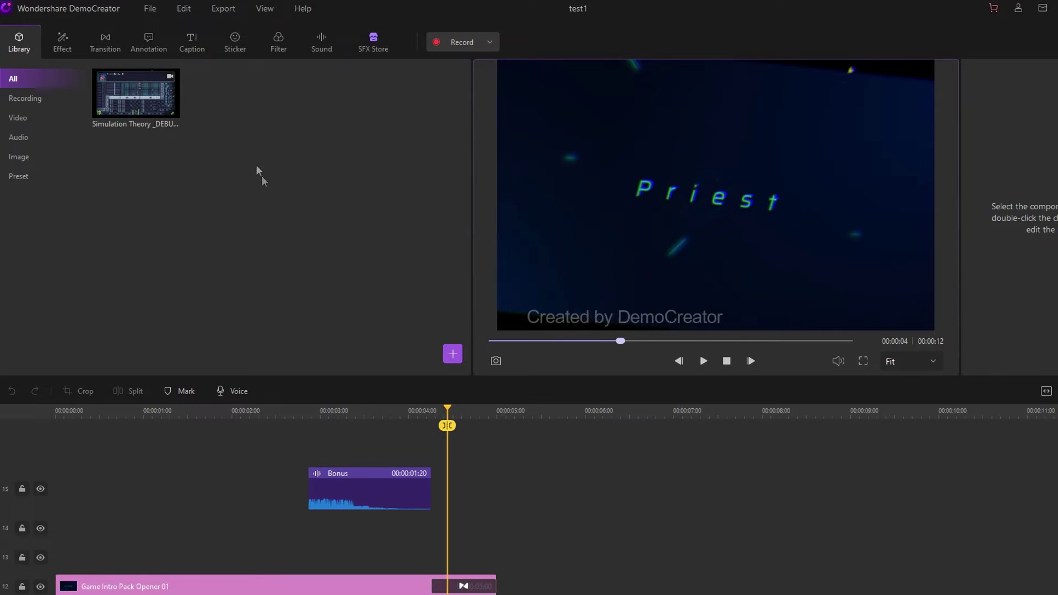
pyautogui.click(222, 9)
pyautogui.click(232, 28)
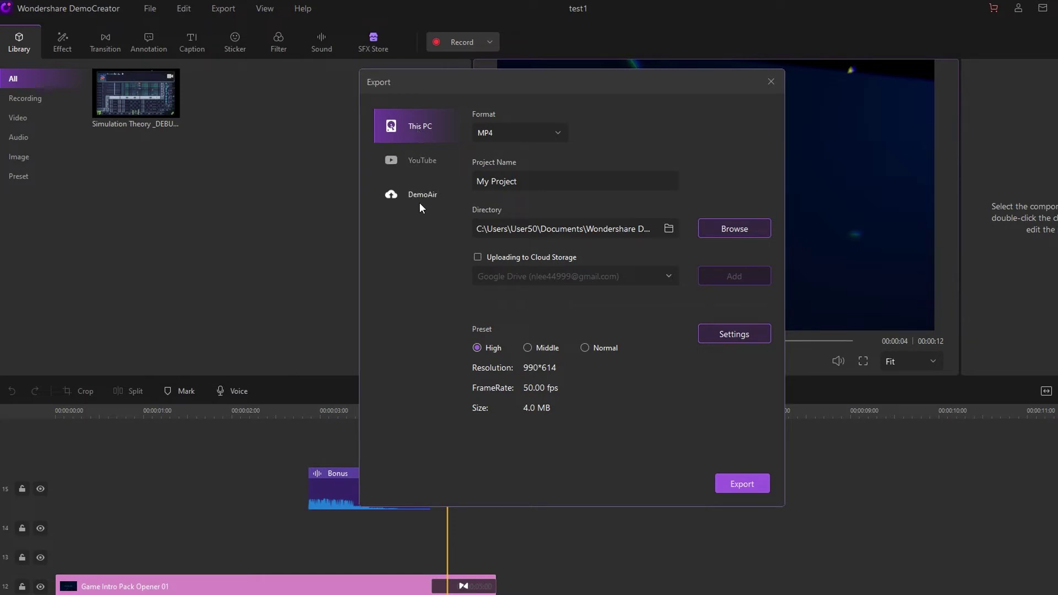
# Keep MP4 as the export format and name the project 'TestProject'.
pyautogui.click(521, 137)
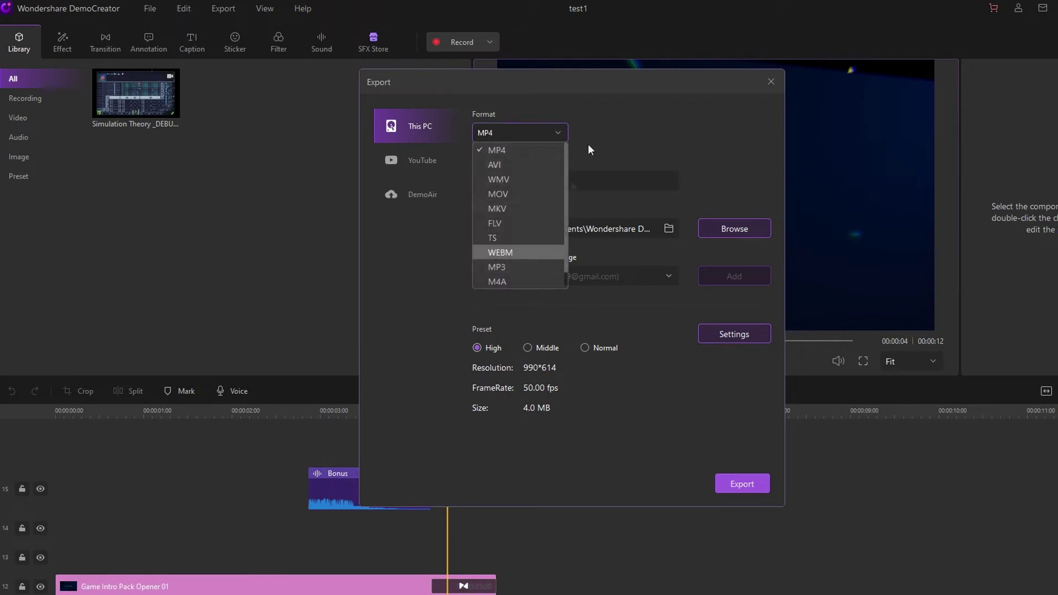
pyautogui.click(601, 105)
pyautogui.moveTo(557, 181); pyautogui.dragTo(417, 177)
pyautogui.write('Test')
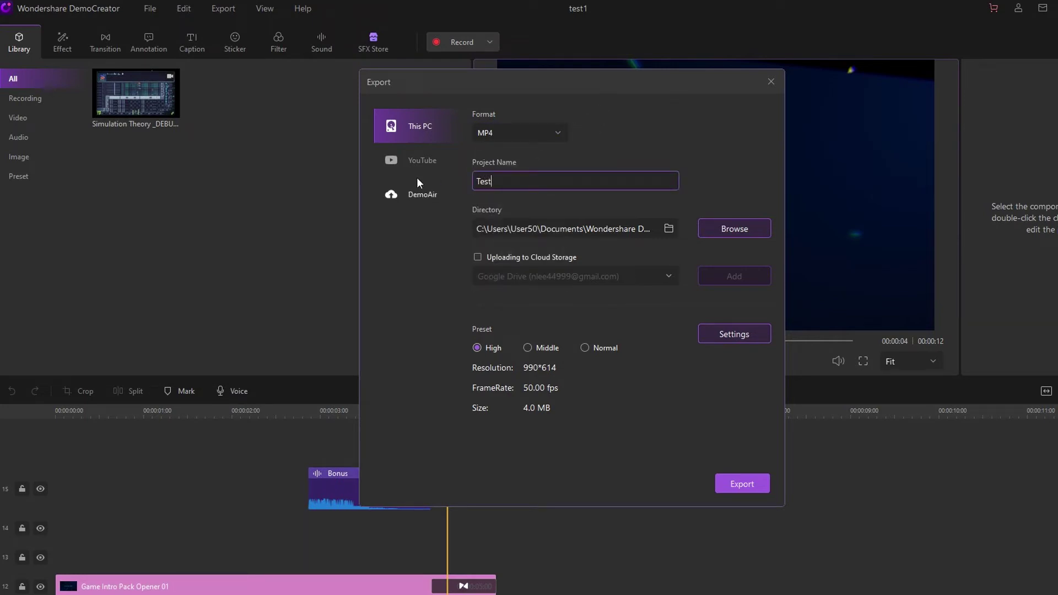
pyautogui.write('Project')
# Leave the encoding settings unchanged, export TestProject.mp4, and open its ExportFiles folder.
pyautogui.click(729, 335)
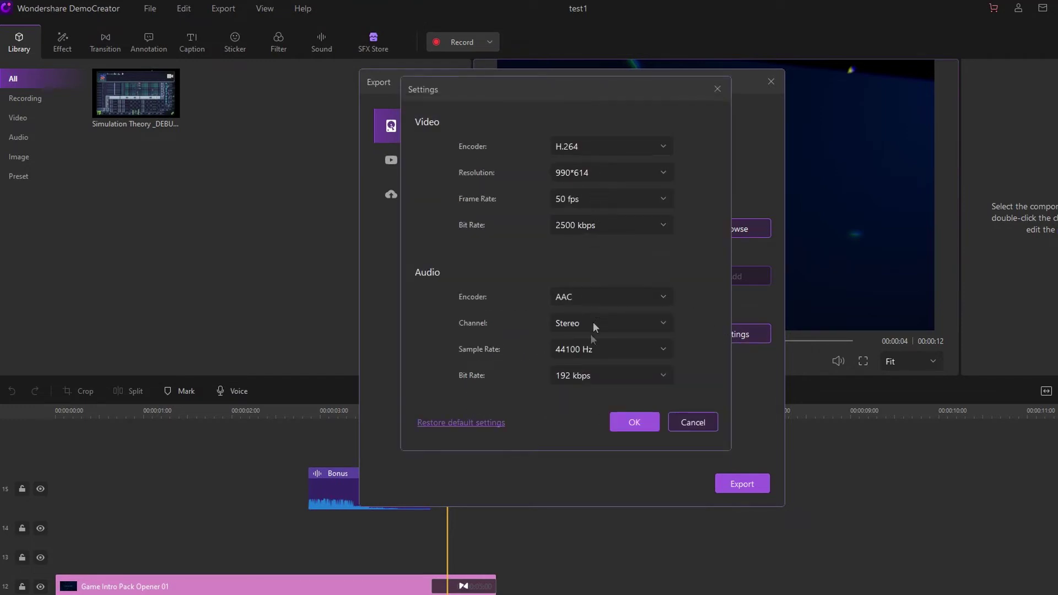
pyautogui.click(632, 421)
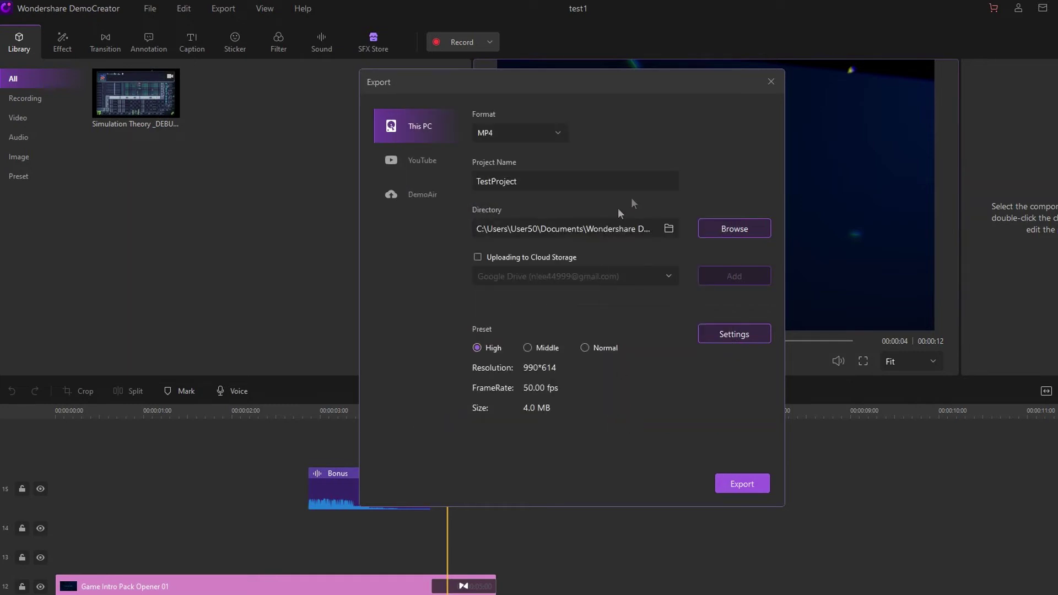
pyautogui.click(741, 485)
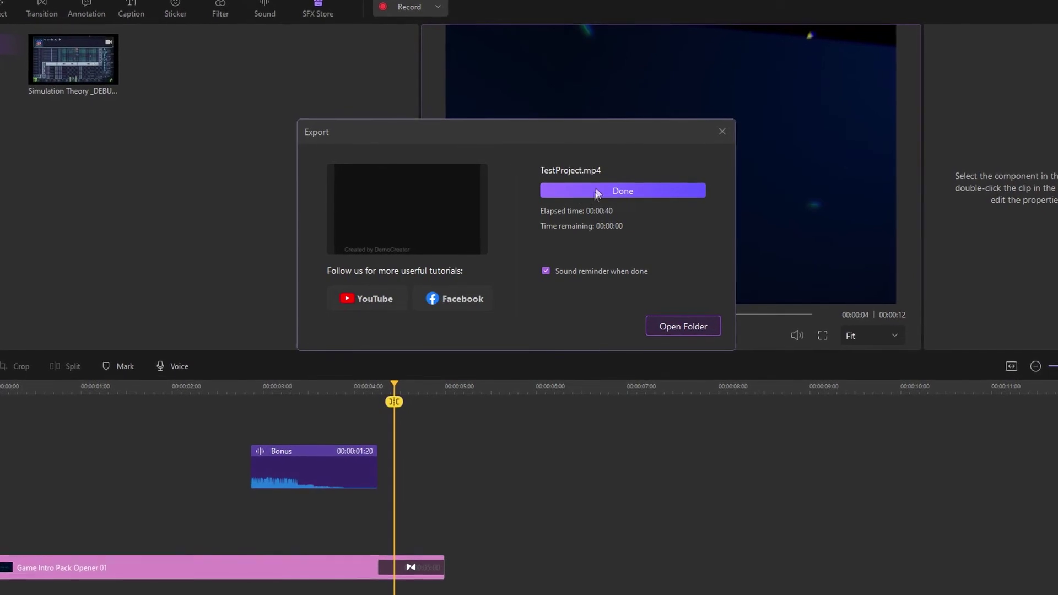
pyautogui.click(676, 326)
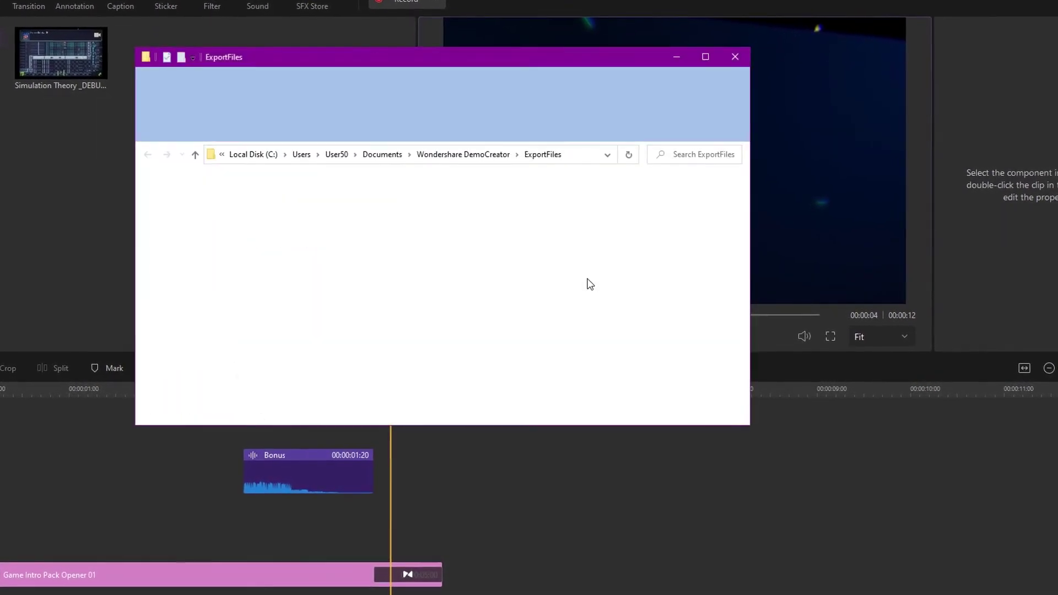